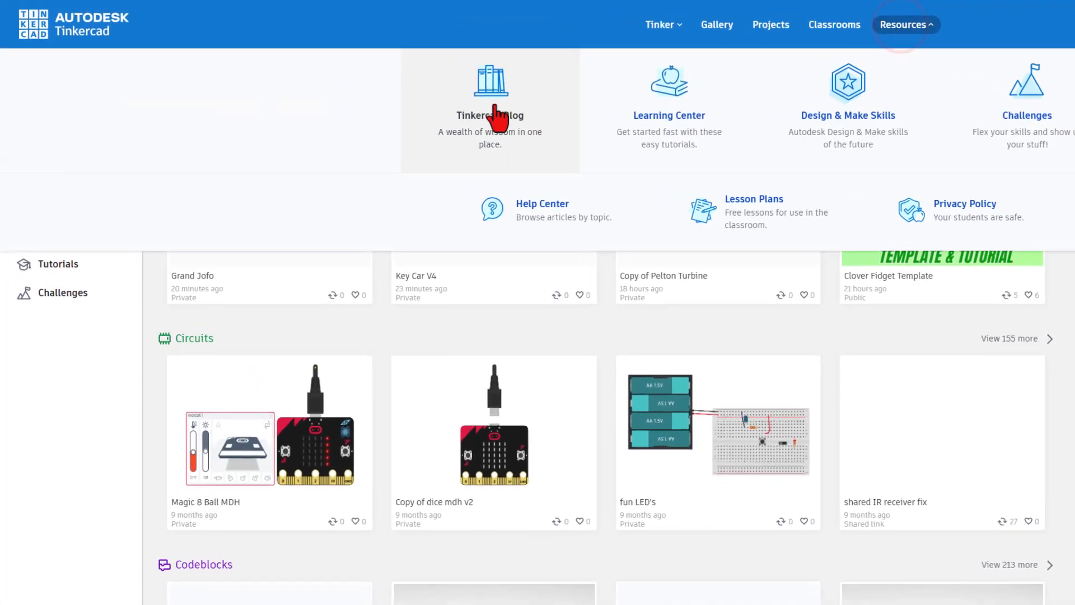
View the Tinkercad blog article on interactive motor control and simulation in Sim Lab and return to the dashboard
{"action": "left_click", "coordinate": [191, 81]}
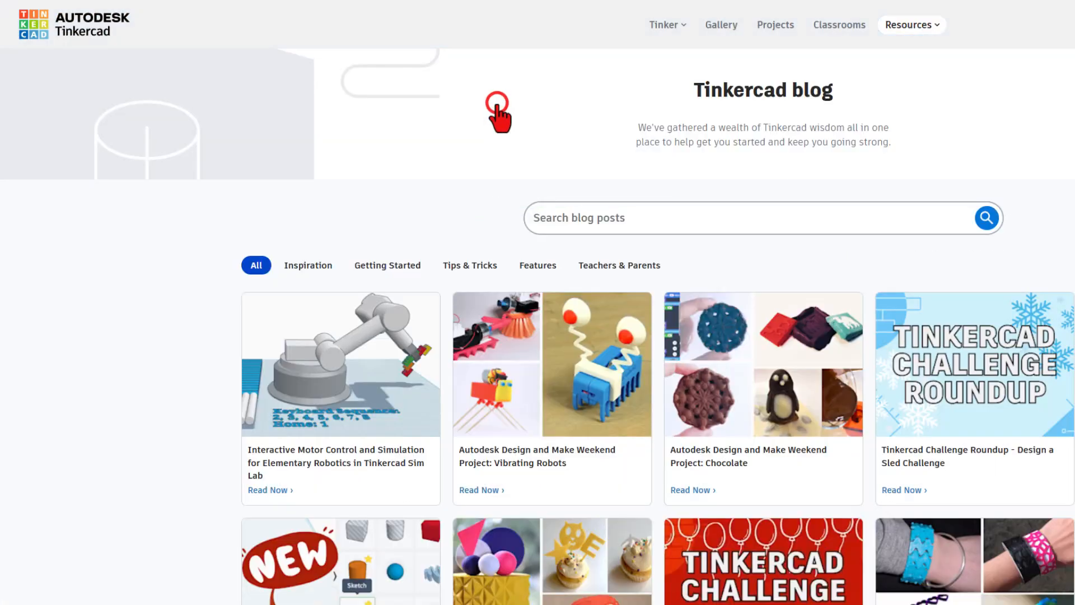
{"action": "left_click", "coordinate": [335, 388]}
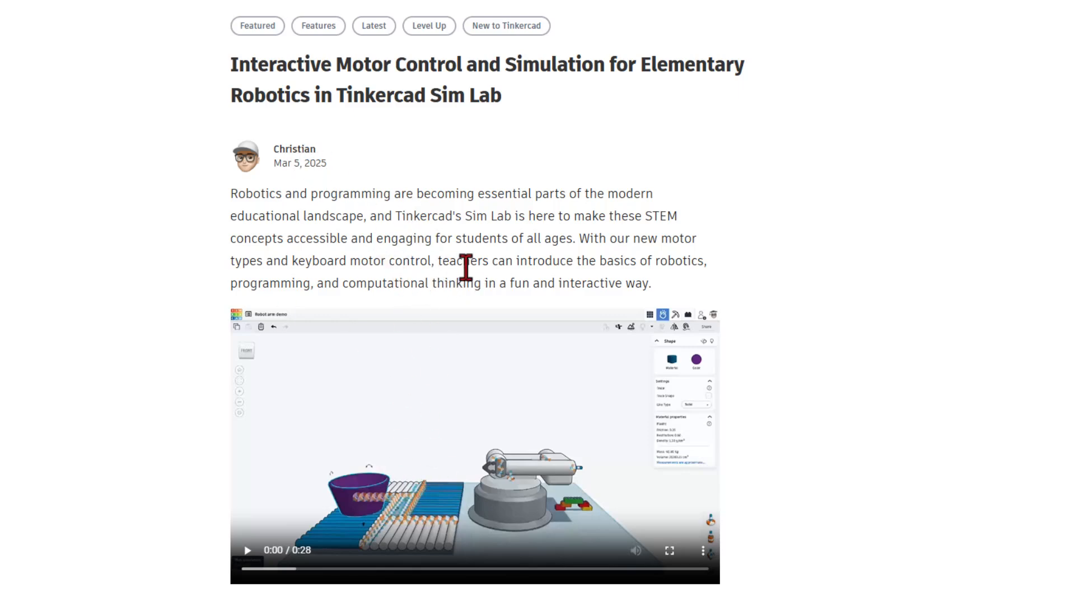
{"action": "left_click", "coordinate": [24, 22]}
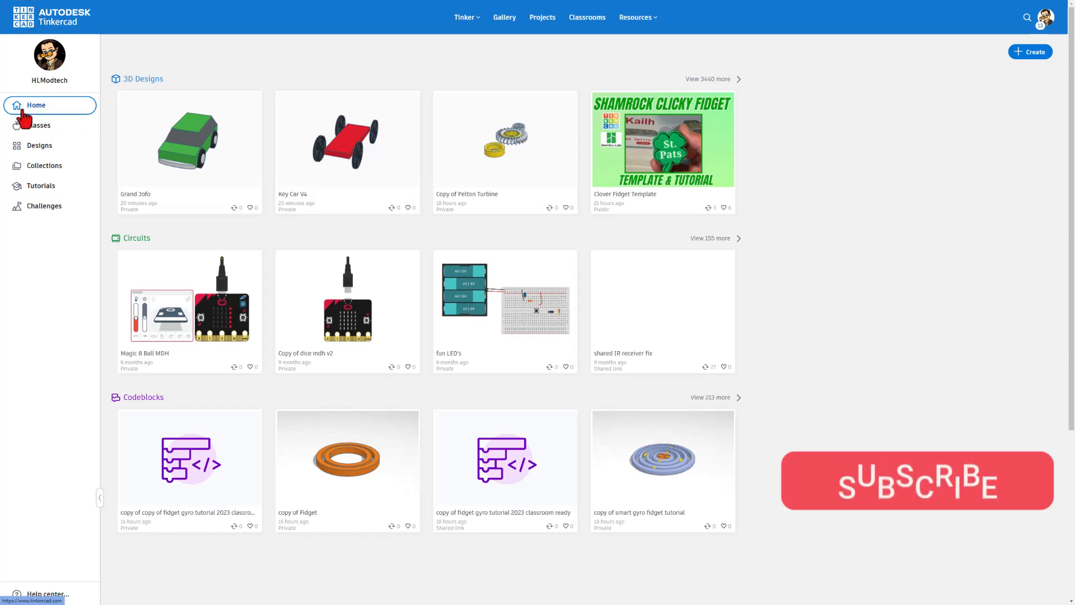
Create a new 3D design and name it "remote car"
{"action": "left_click", "coordinate": [1026, 52]}
{"action": "left_click", "coordinate": [1011, 74]}
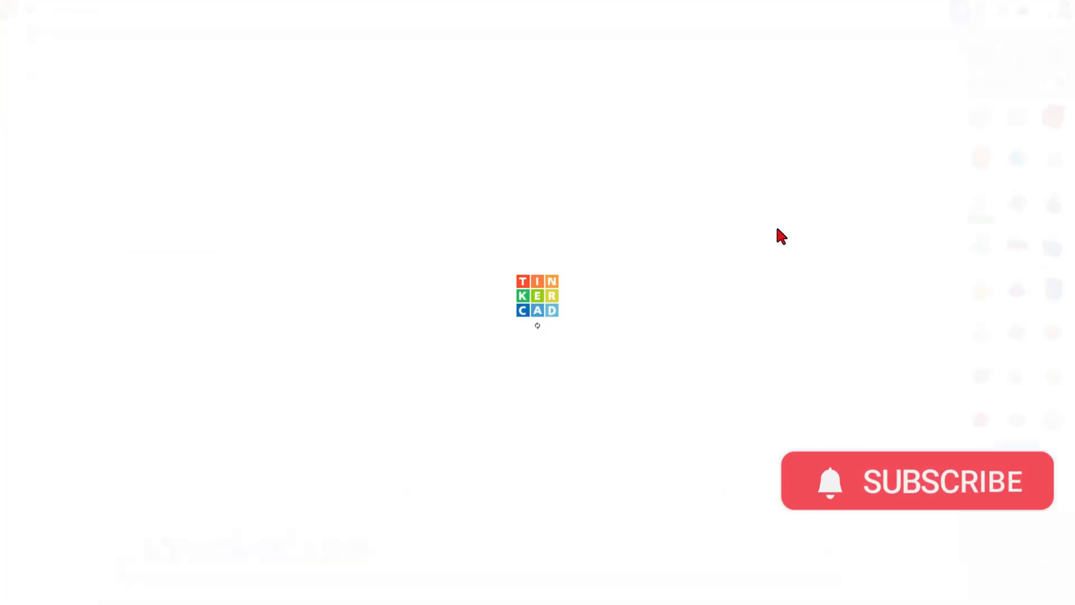
{"action": "left_click", "coordinate": [73, 9]}
{"action": "type", "text": "remote car"}
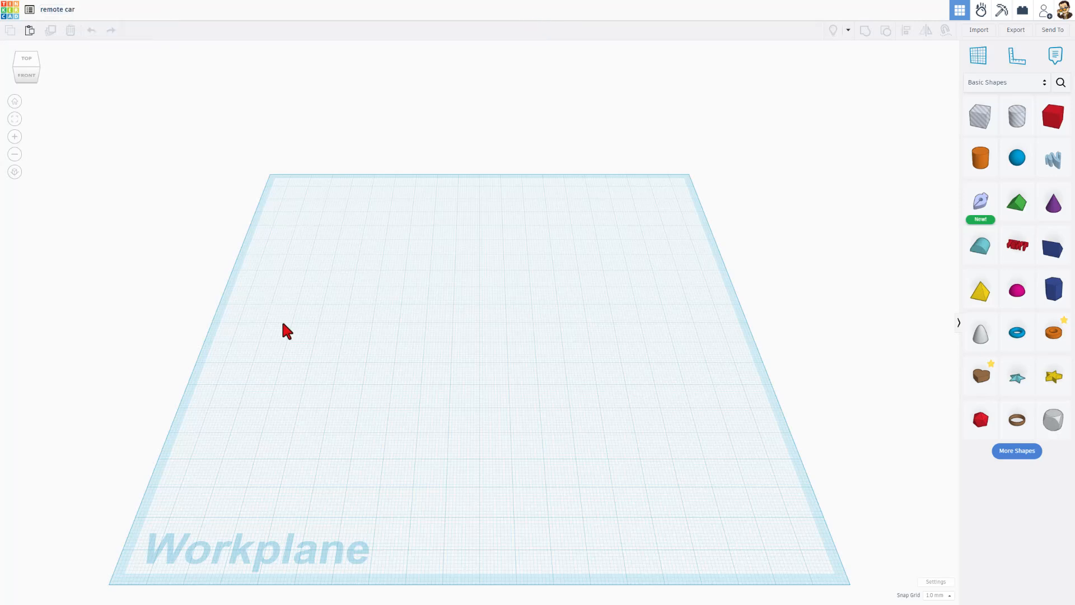
Place a solid box on the front half of the workplane, to the left of its centre
{"action": "right_click_drag", "start_coordinate": [437, 326], "coordinate": [450, 327]}
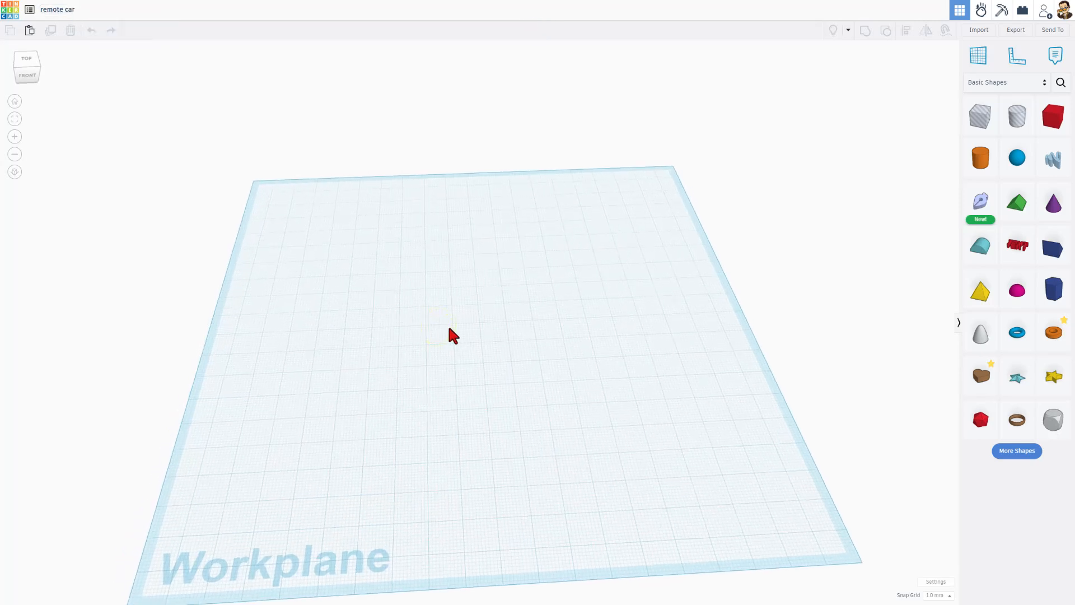
{"action": "right_click_drag", "start_coordinate": [498, 453], "coordinate": [512, 452]}
{"action": "right_click_drag", "start_coordinate": [432, 474], "coordinate": [378, 477]}
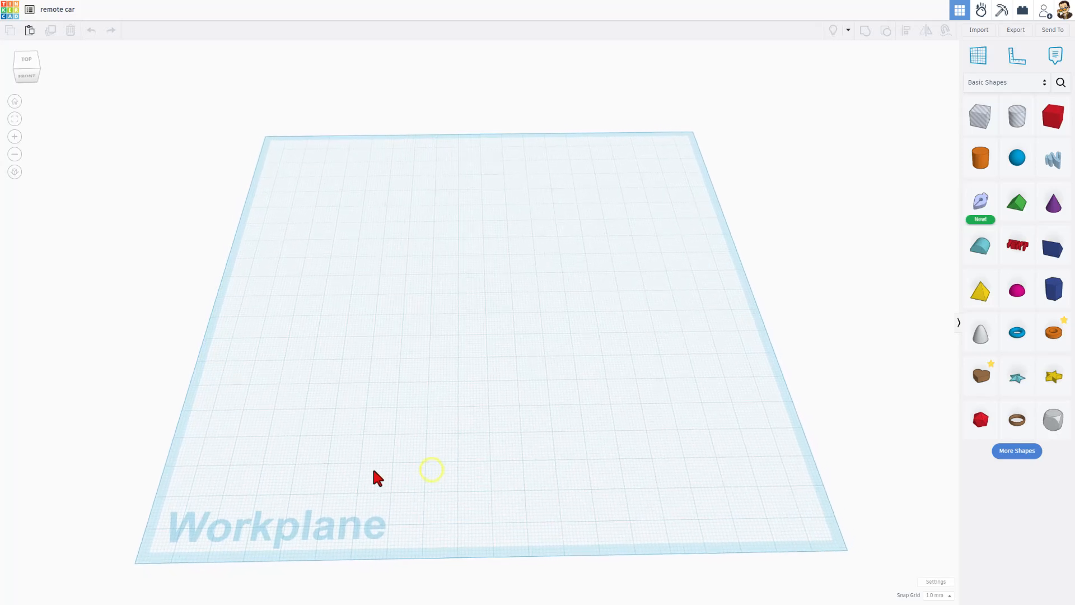
{"action": "right_click_drag", "start_coordinate": [461, 358], "coordinate": [557, 336]}
{"action": "left_click_drag", "start_coordinate": [1039, 123], "coordinate": [374, 371]}
{"action": "right_click_drag", "start_coordinate": [374, 371], "coordinate": [402, 374]}
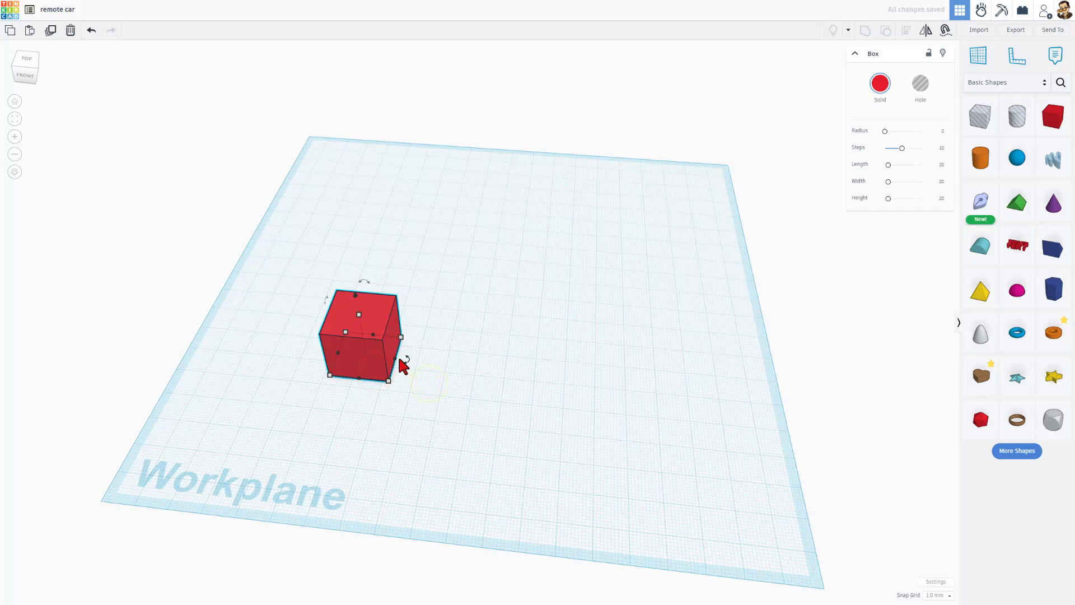
Resize the box to 8 mm wide and 4 mm high
{"action": "left_click_drag", "start_coordinate": [396, 359], "coordinate": [327, 426]}
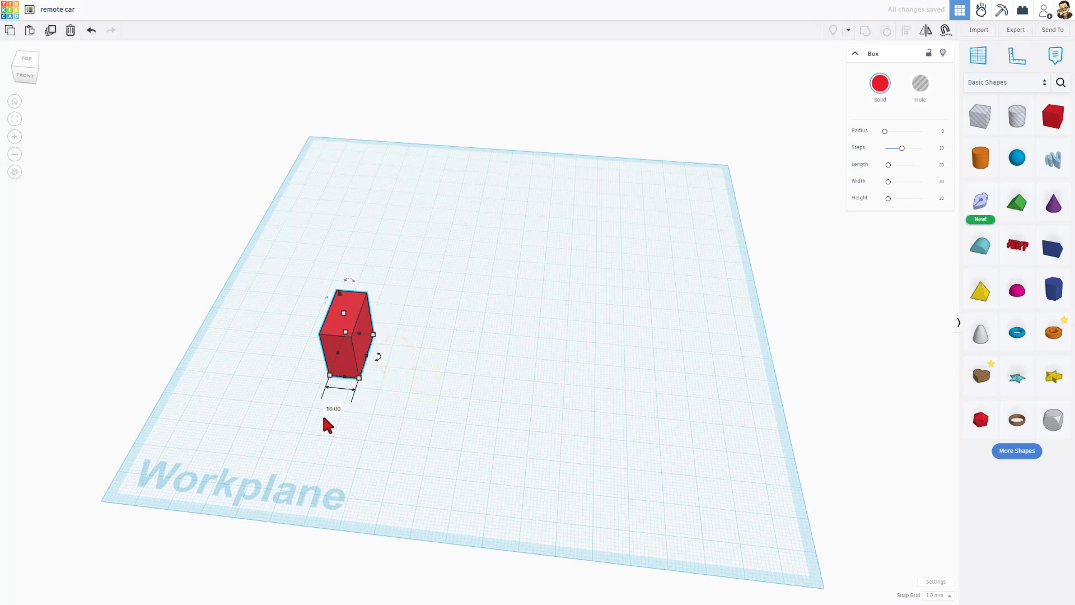
{"action": "type", "text": "8"}
{"action": "key", "text": "Return"}
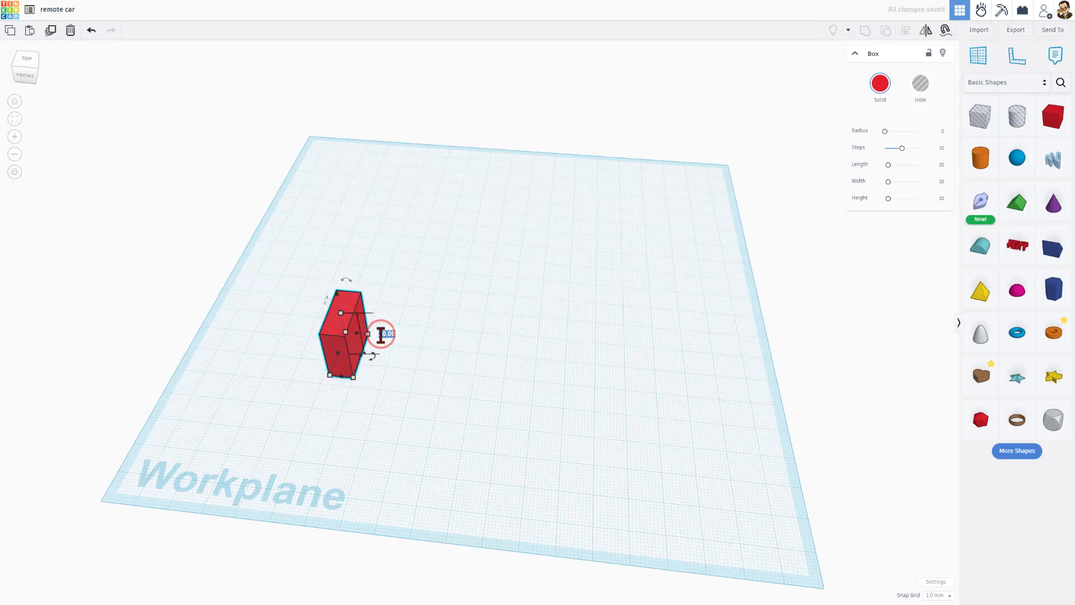
{"action": "left_click", "coordinate": [381, 334]}
{"action": "type", "text": "4"}
{"action": "key", "text": "Return"}
{"action": "left_click", "coordinate": [305, 432]}
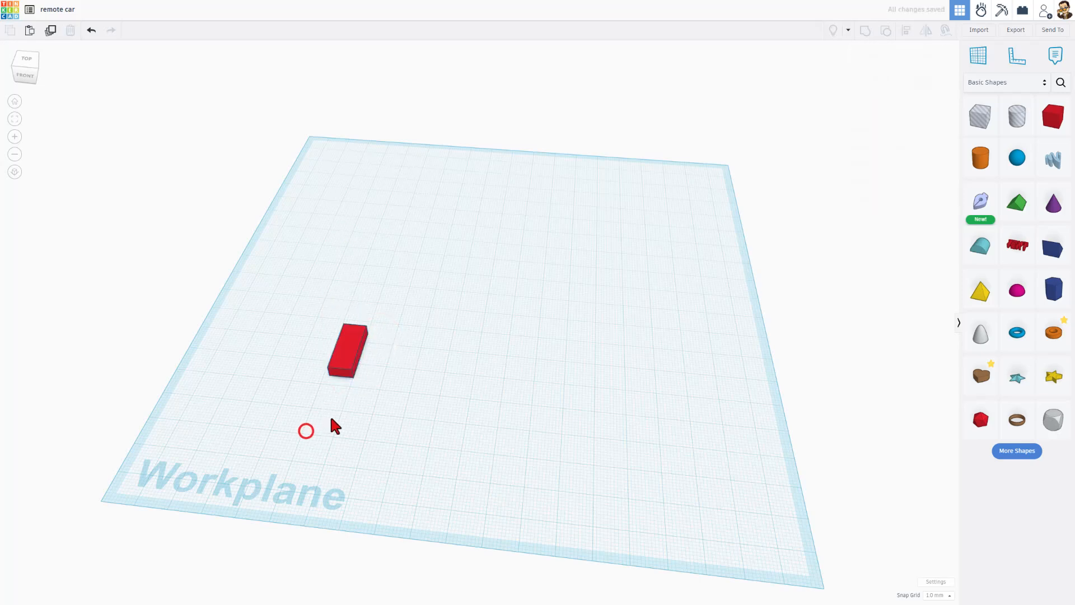
Move the box about 38 mm straight toward the front edge of the workplane
{"action": "left_click_drag", "start_coordinate": [339, 367], "coordinate": [330, 472]}
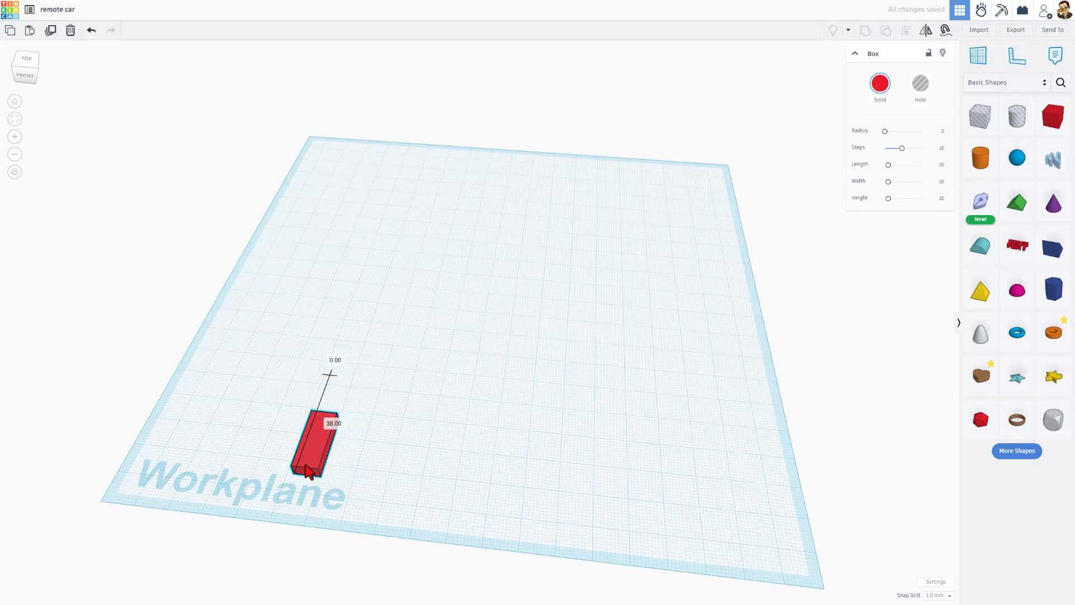
{"action": "right_click_drag", "start_coordinate": [336, 469], "coordinate": [425, 421]}
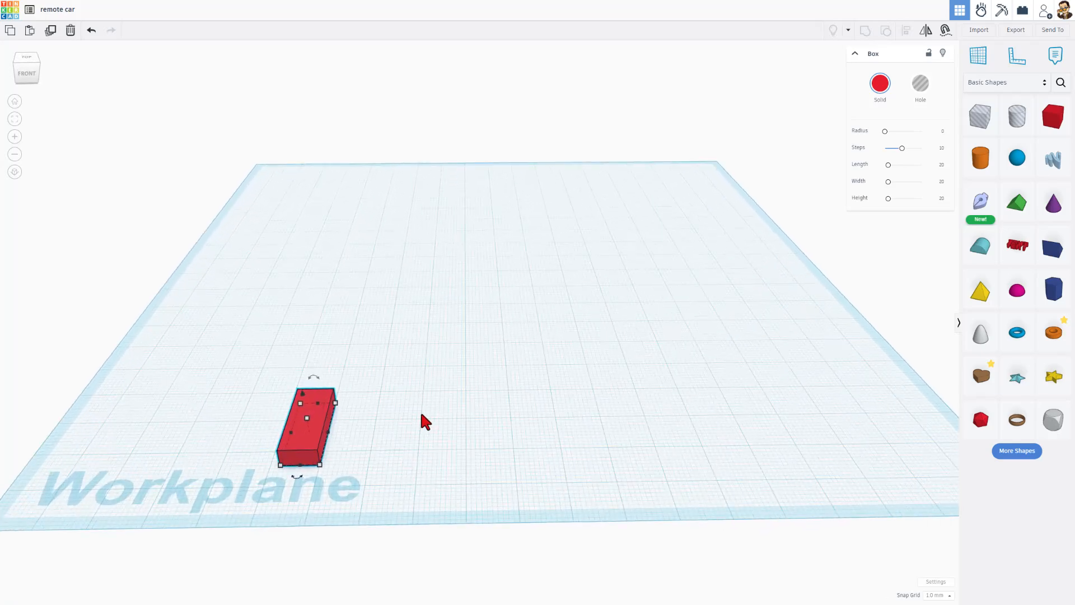
{"action": "left_click", "coordinate": [420, 368]}
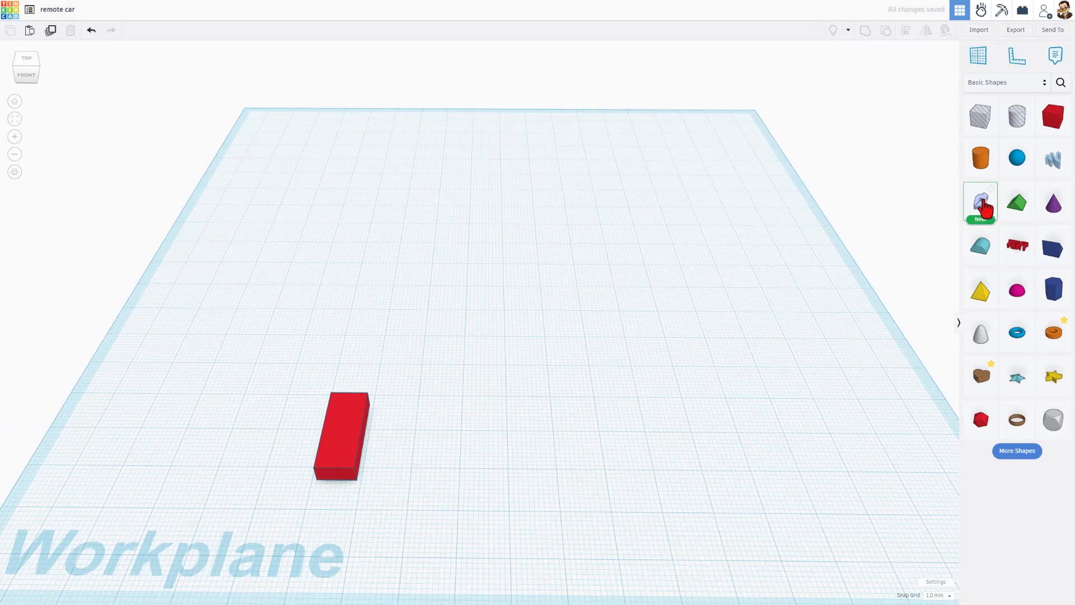
Start a Sketch shape on the workplane and draw a closed four-line diamond centred on the origin, about 10 mm across
{"action": "mouse_move", "coordinate": [984, 208]}
{"action": "left_mouse_down"}
{"action": "mouse_move", "coordinate": [473, 328]}
{"action": "mouse_move", "coordinate": [559, 338]}
{"action": "mouse_move", "coordinate": [543, 339]}
{"action": "left_mouse_up"}
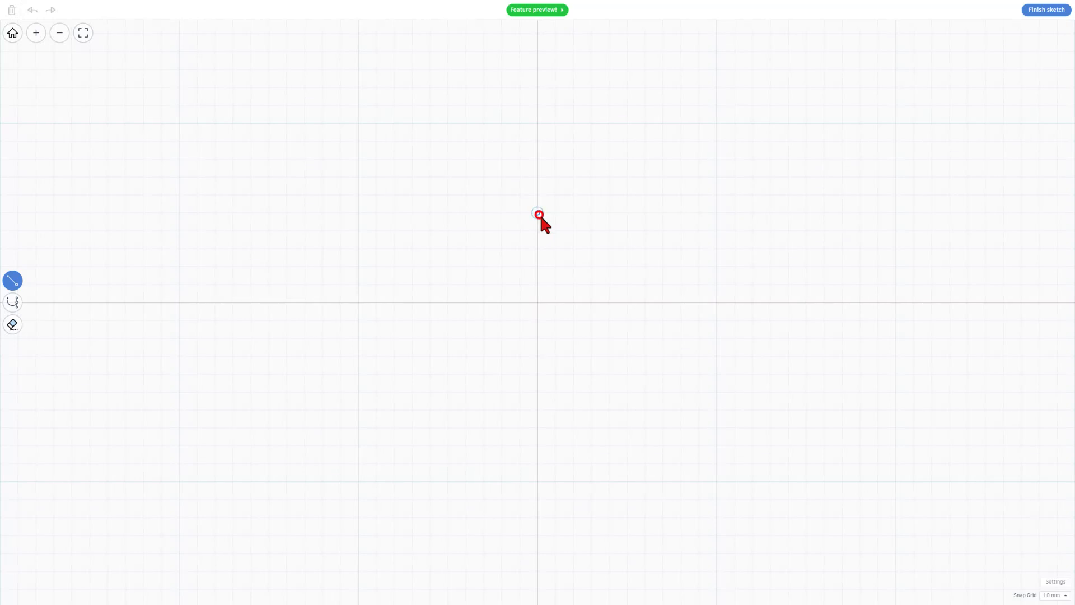
{"action": "left_click", "coordinate": [633, 305]}
{"action": "left_click", "coordinate": [538, 392]}
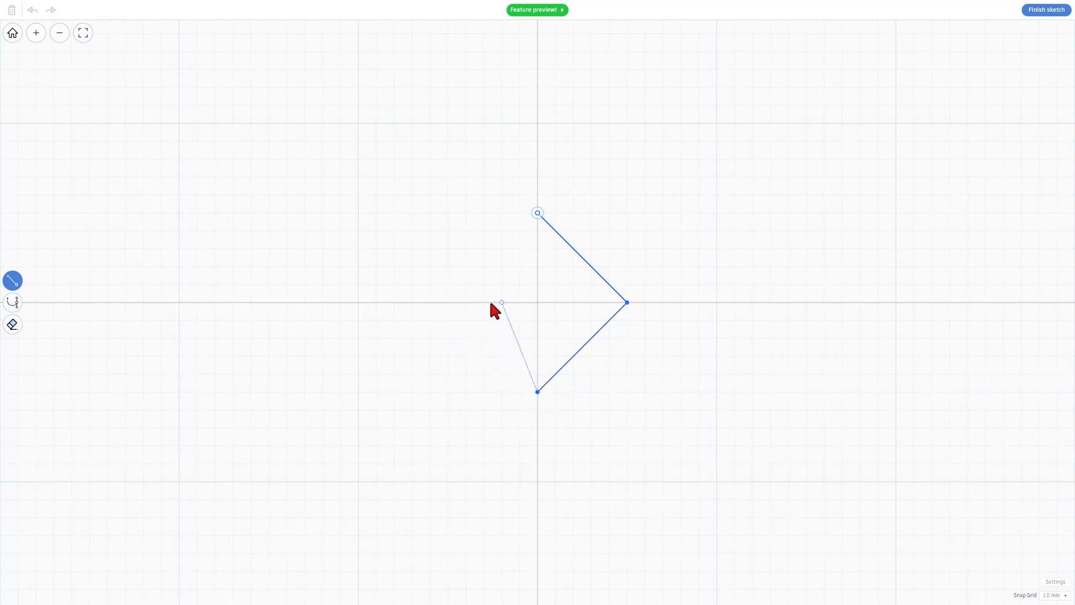
{"action": "left_click", "coordinate": [448, 303]}
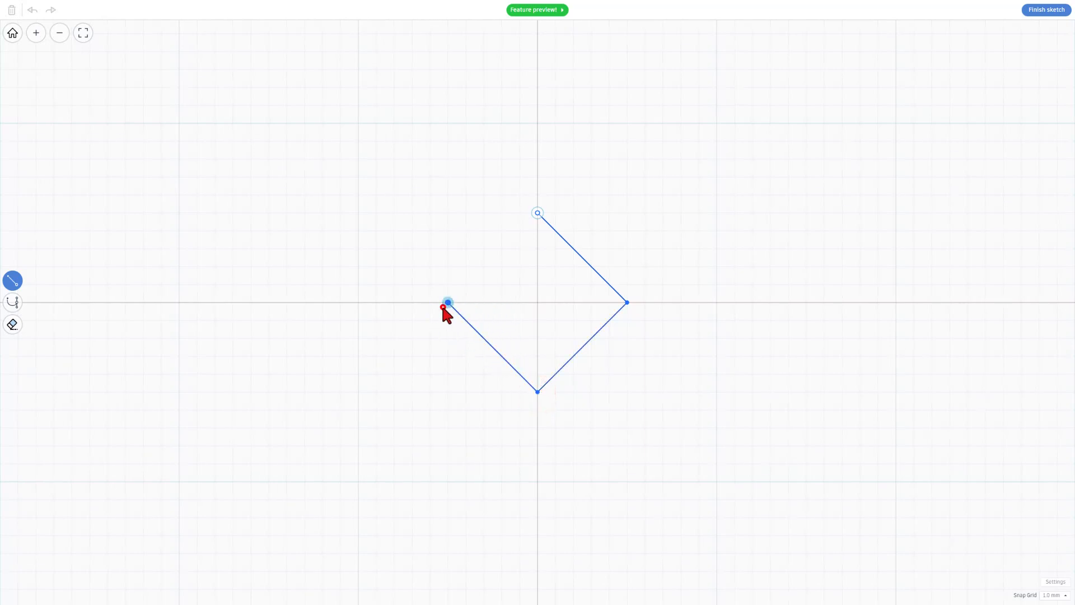
{"action": "left_click", "coordinate": [535, 215]}
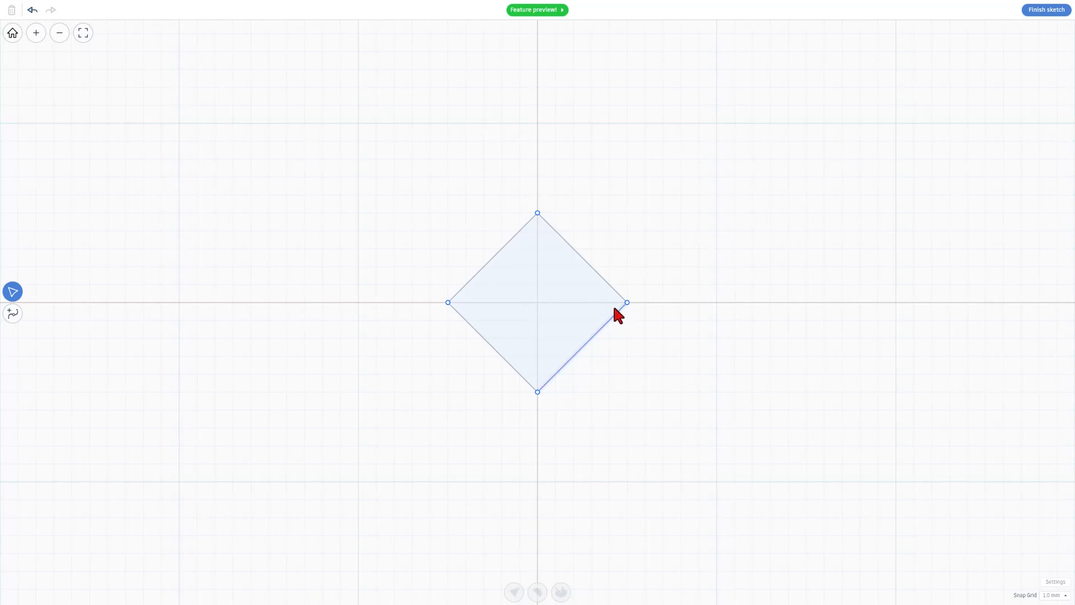
Smooth all four corners of the diamond to turn it into a circle and finish the sketch
{"action": "left_click", "coordinate": [627, 302]}
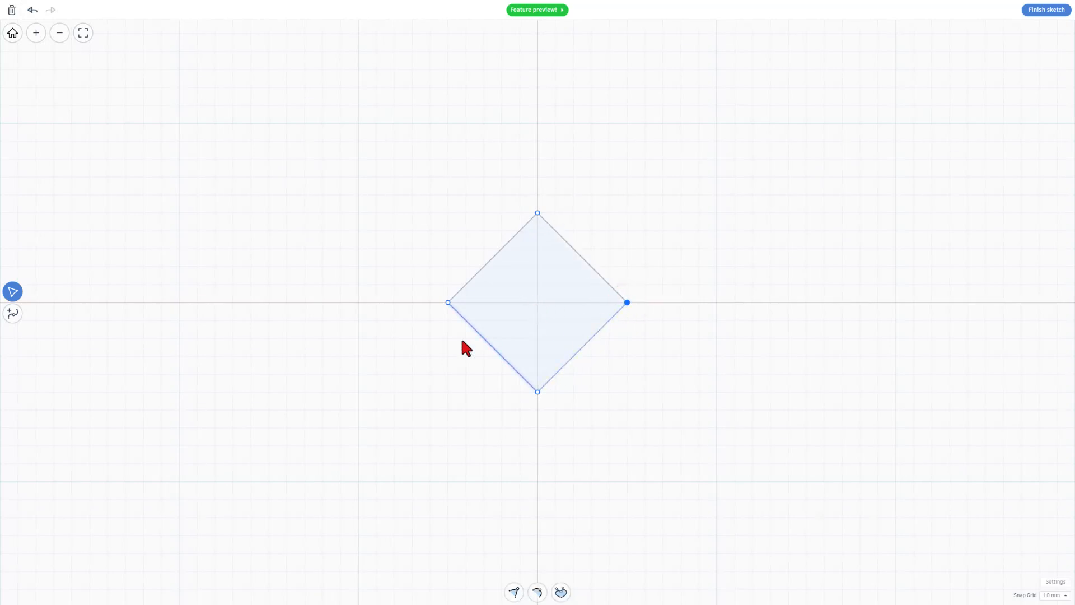
{"action": "double_click", "coordinate": [532, 298]}
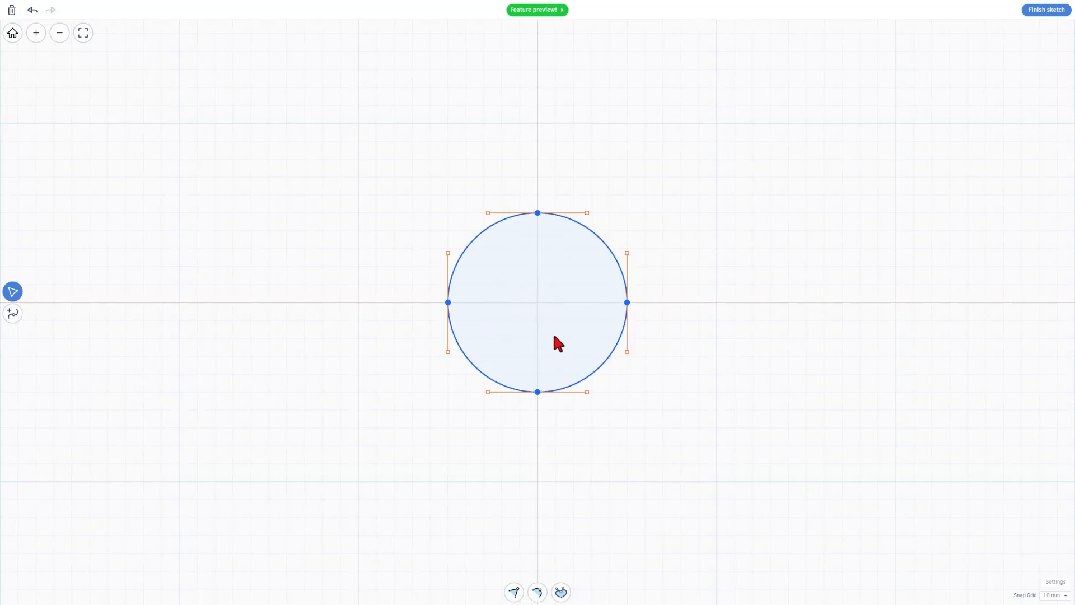
{"action": "left_click", "coordinate": [1042, 14]}
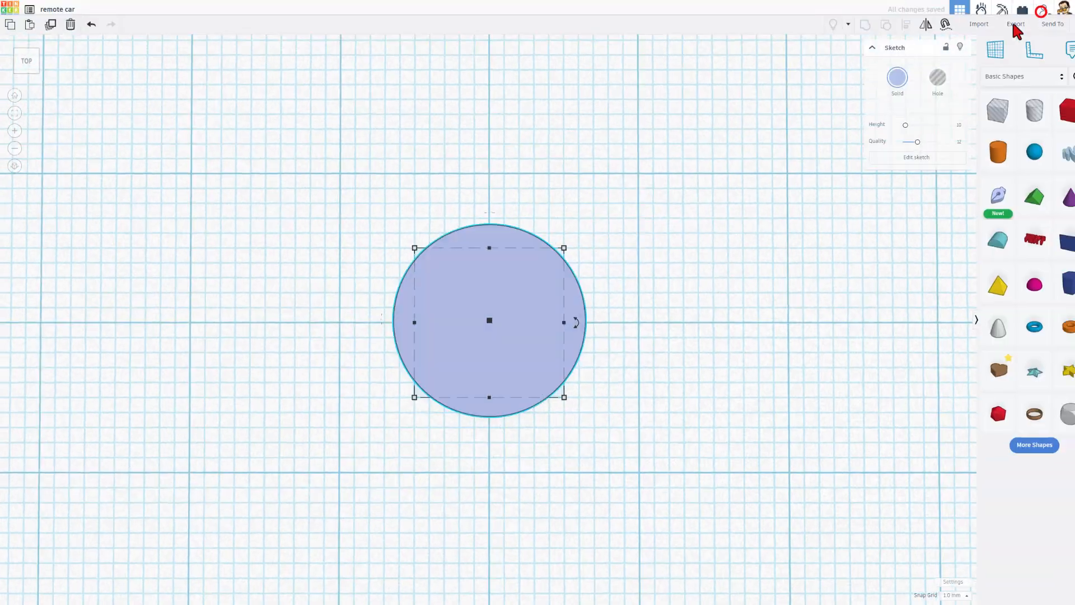
Move the round sketch shape beside the red box and set its height to 1 mm
{"action": "left_click_drag", "start_coordinate": [548, 307], "coordinate": [417, 412]}
{"action": "left_click", "coordinate": [523, 380]}
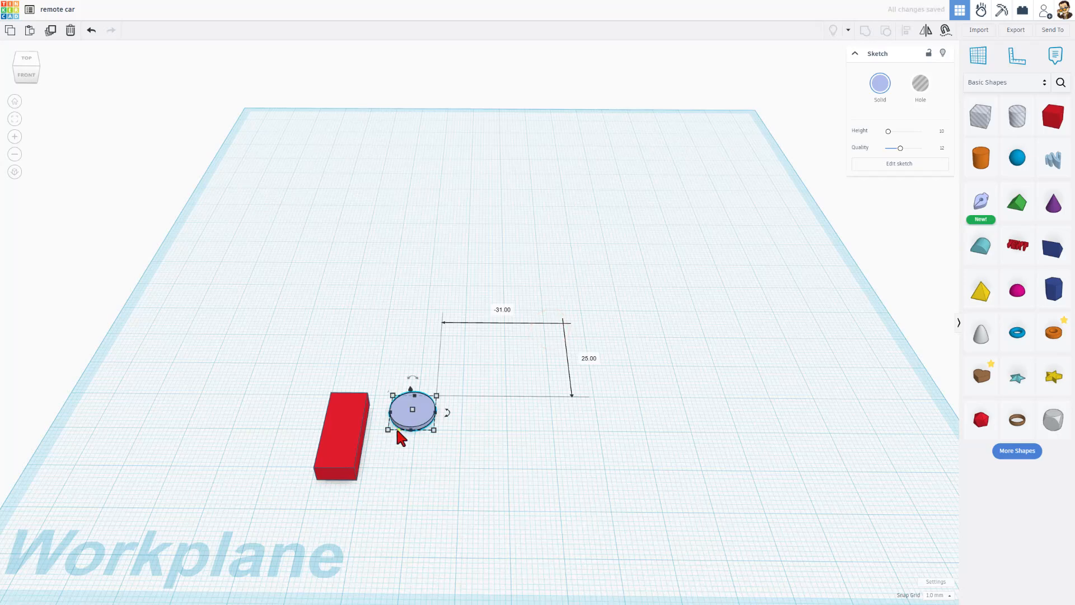
{"action": "right_click_drag", "start_coordinate": [403, 432], "coordinate": [338, 384]}
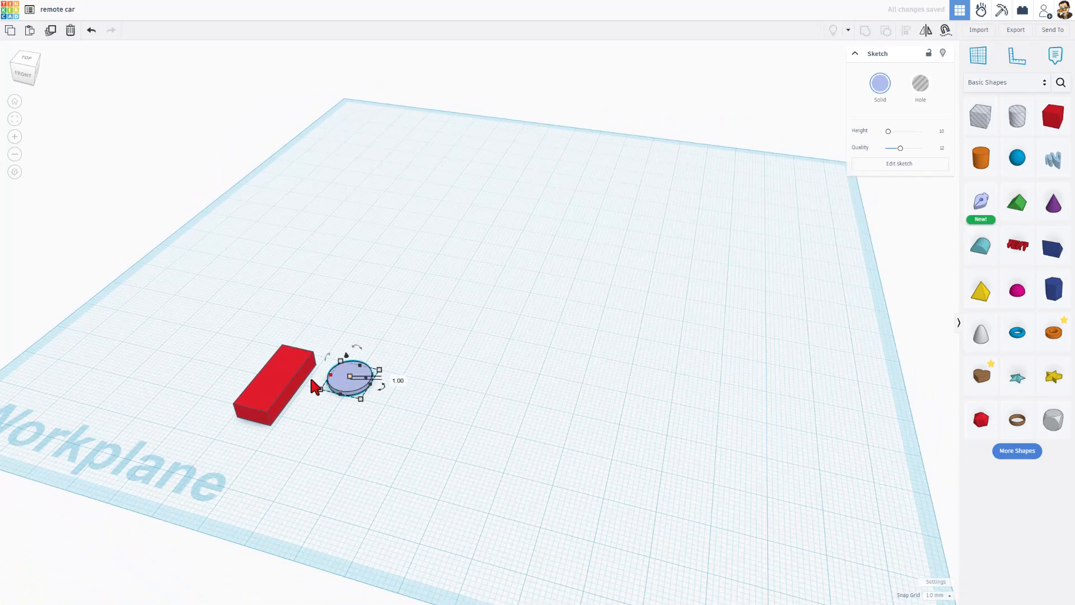
Cruise the thin disc onto the long side face of the box near its back end so it stands upright
{"action": "key", "text": "c"}
{"action": "left_click_drag", "start_coordinate": [335, 392], "coordinate": [307, 367]}
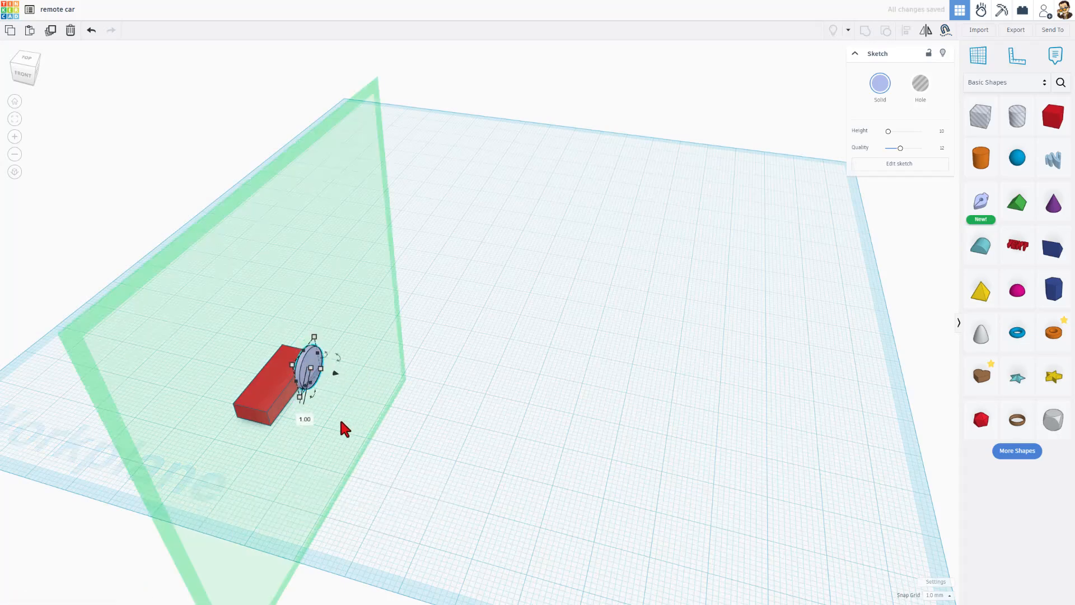
{"action": "left_click", "coordinate": [373, 439]}
{"action": "right_click_drag", "start_coordinate": [338, 445], "coordinate": [437, 428]}
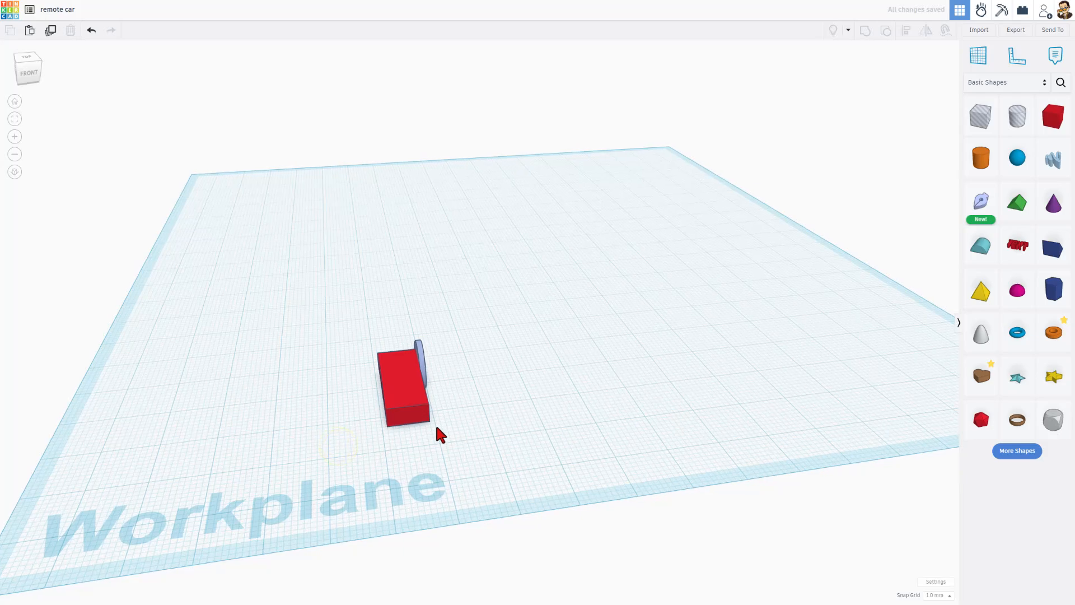
Drop the upright disc down onto the workplane
{"action": "left_click", "coordinate": [421, 363]}
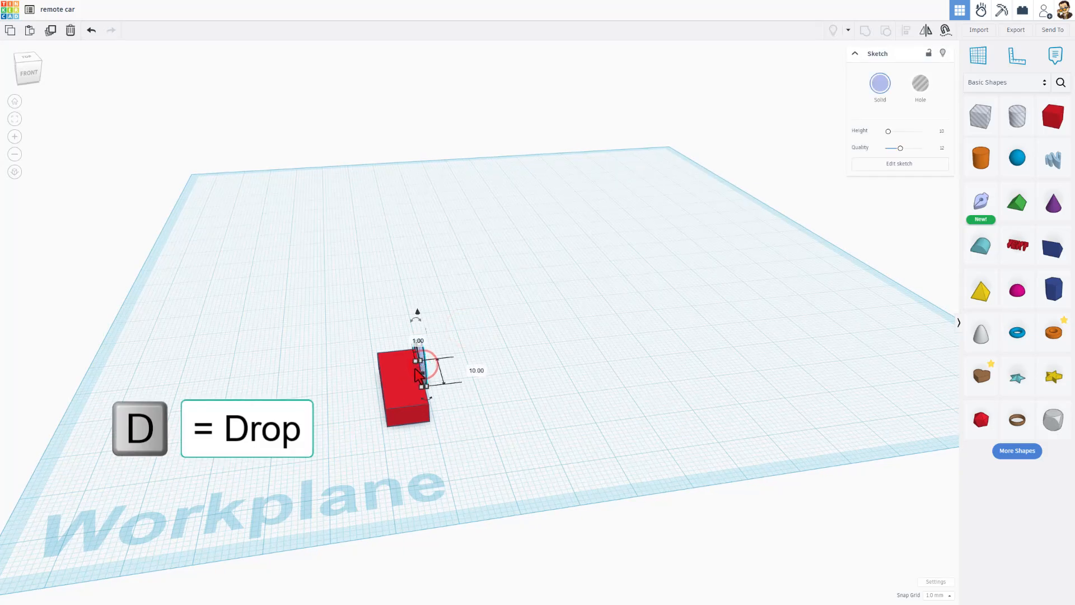
{"action": "right_click_drag", "start_coordinate": [473, 386], "coordinate": [417, 392]}
{"action": "left_click", "coordinate": [415, 392]}
Align the box to the disc as the anchor, centring it vertically on the disc's height
{"action": "left_click_drag", "start_coordinate": [214, 274], "coordinate": [385, 425]}
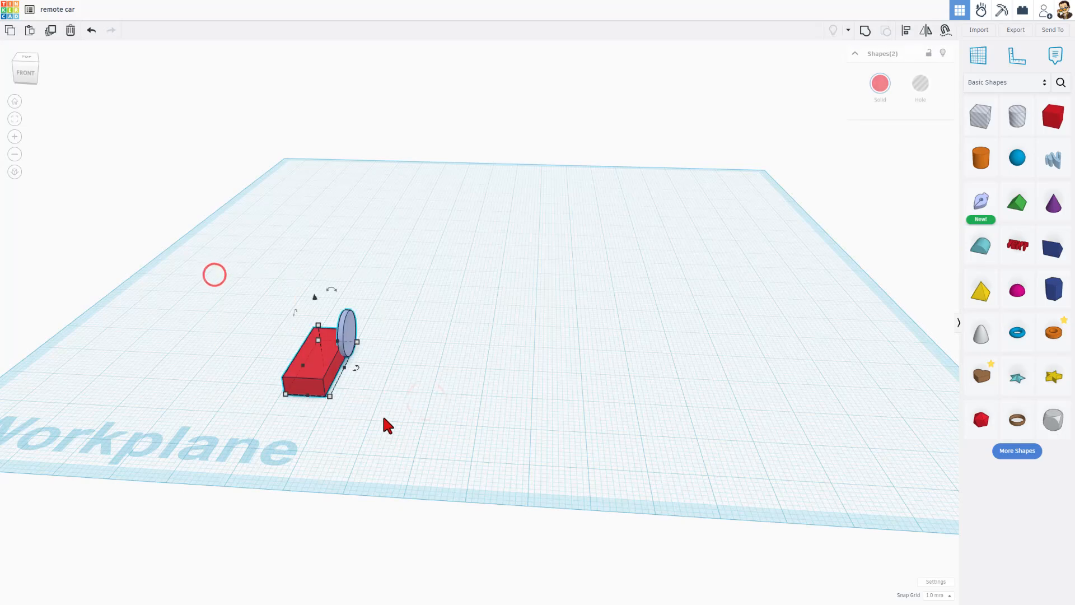
{"action": "key", "text": "l"}
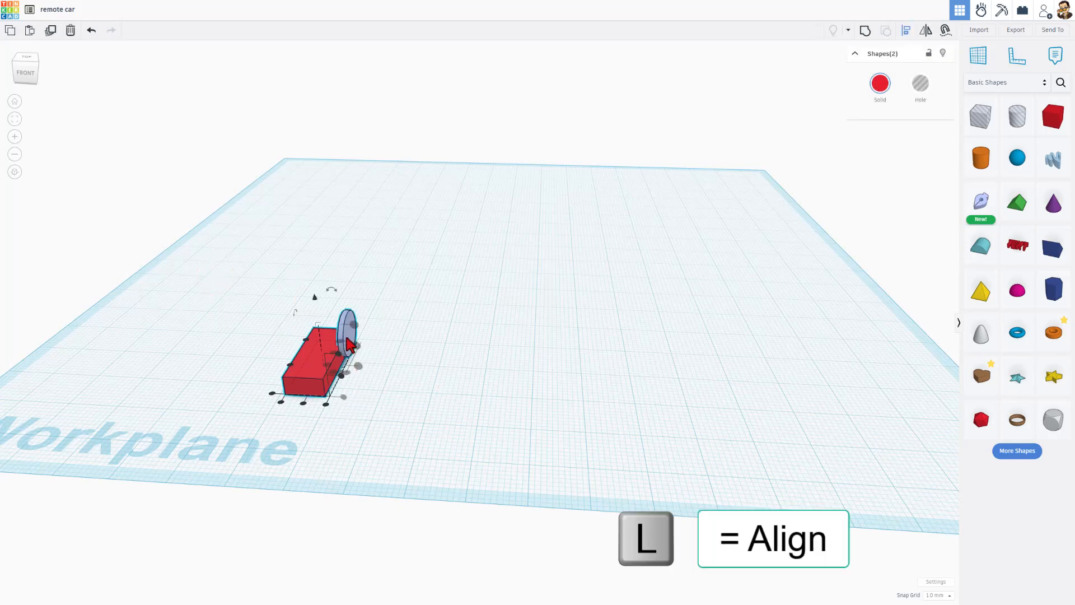
{"action": "left_click", "coordinate": [346, 337]}
{"action": "scroll", "coordinate": [420, 408], "scroll_direction": "up", "scroll_amount": 4}
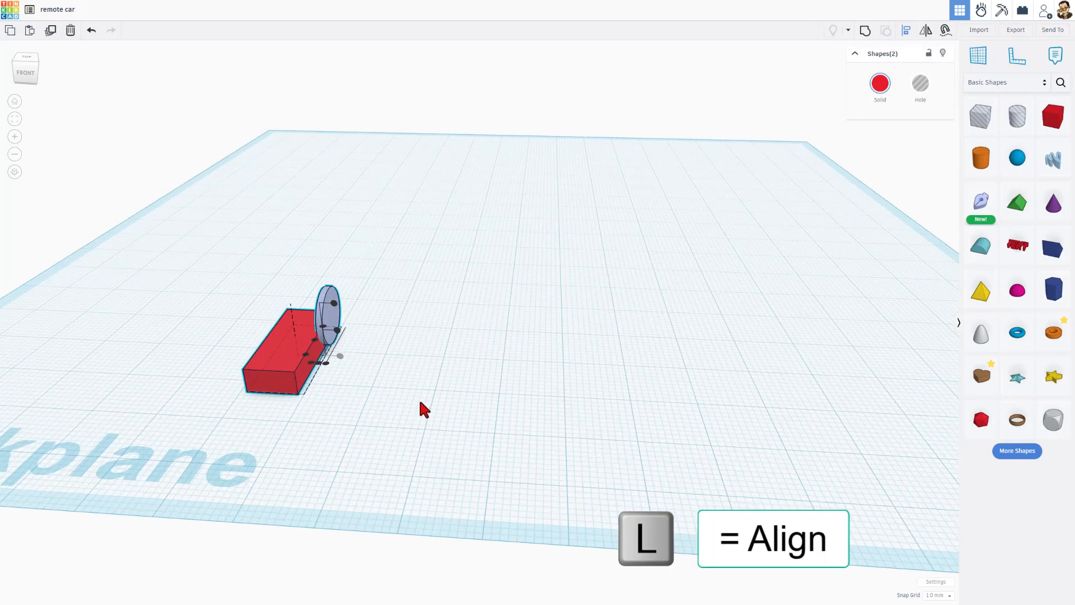
{"action": "right_click_drag", "start_coordinate": [370, 331], "coordinate": [324, 314]}
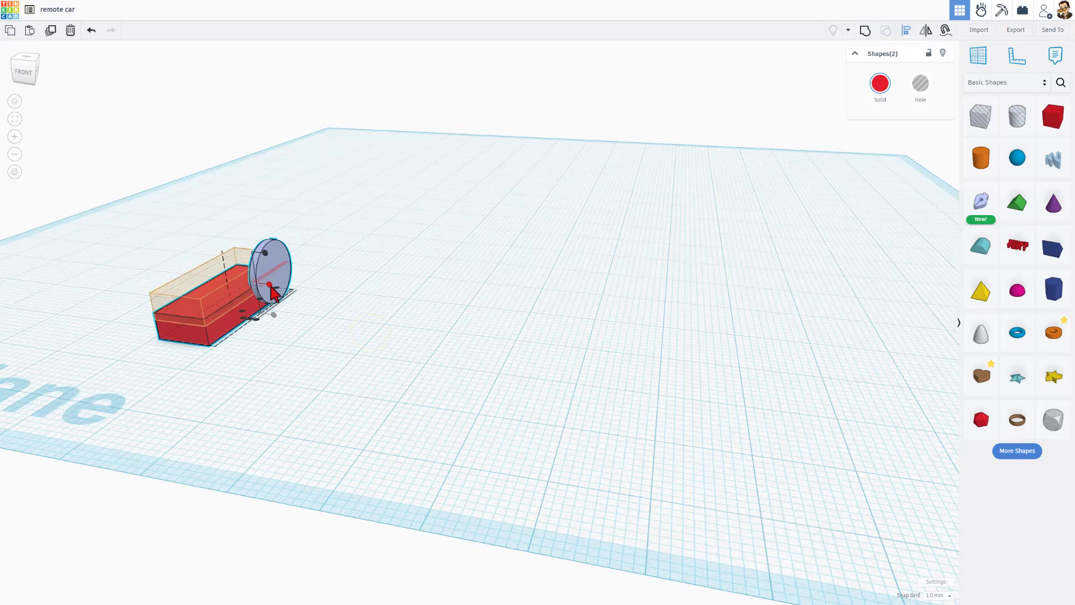
{"action": "left_click", "coordinate": [272, 292]}
{"action": "left_click", "coordinate": [316, 331]}
{"action": "right_click_drag", "start_coordinate": [319, 317], "coordinate": [391, 404]}
{"action": "left_click", "coordinate": [431, 388]}
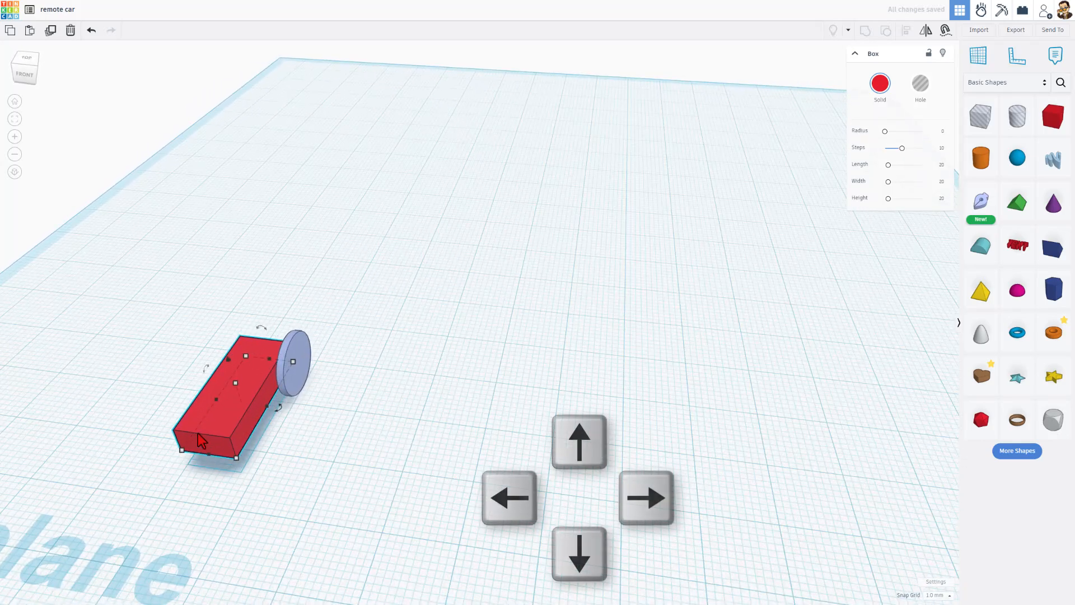
Nudge the box forward so the disc sits closer to the box's back end
{"action": "key", "text": "Down"}
{"action": "key", "text": "Down"}
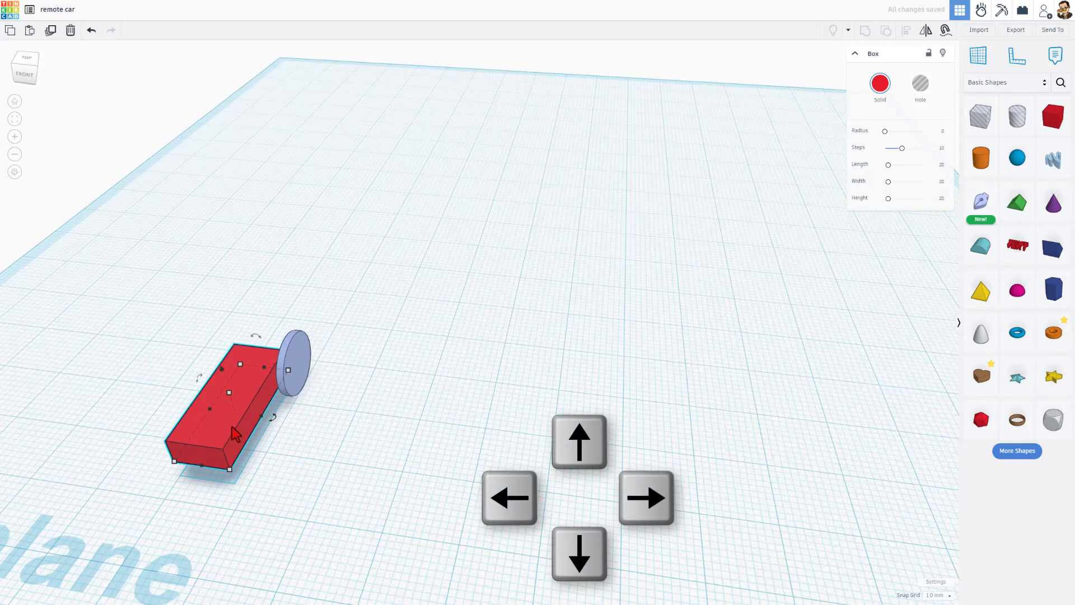
{"action": "left_click", "coordinate": [412, 430]}
Place a Sim Lab axle connector on the outer face of the upright disc
{"action": "right_click_drag", "start_coordinate": [365, 415], "coordinate": [609, 328]}
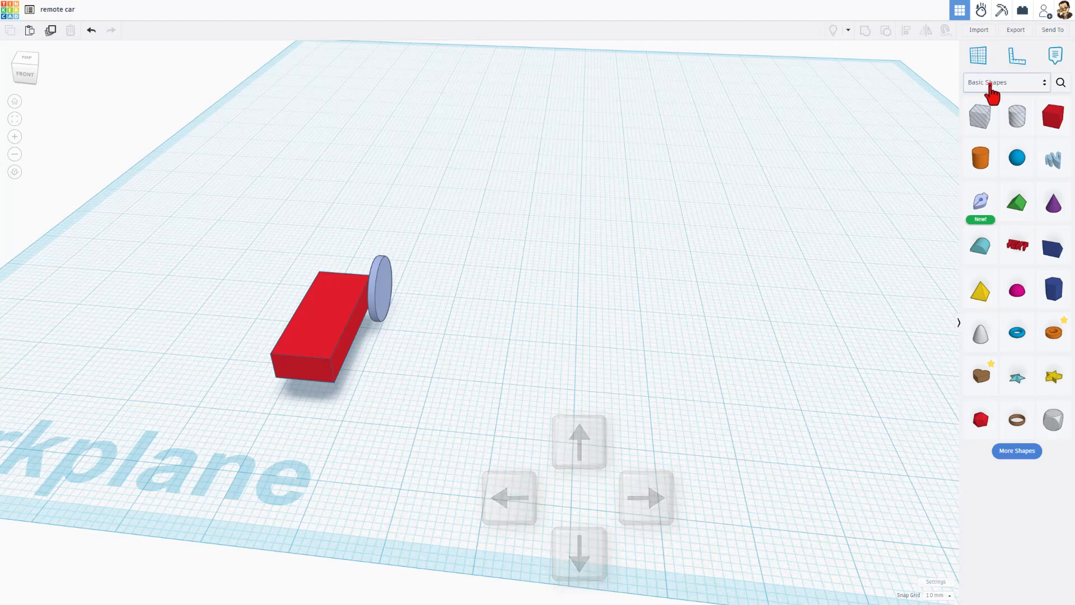
{"action": "left_click", "coordinate": [989, 84]}
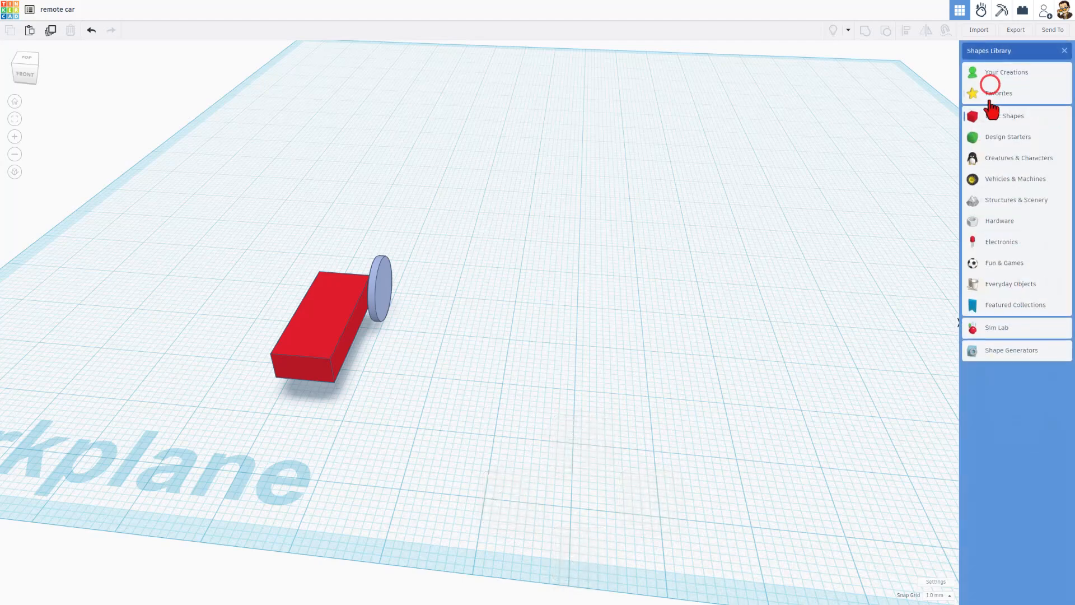
{"action": "left_click", "coordinate": [995, 330]}
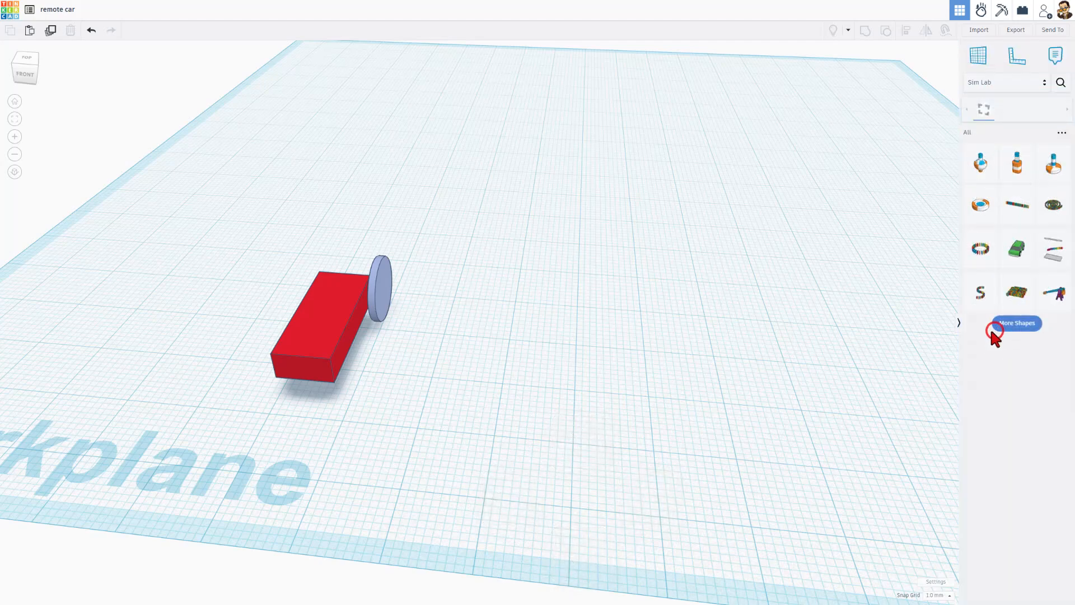
{"action": "left_click", "coordinate": [1054, 165]}
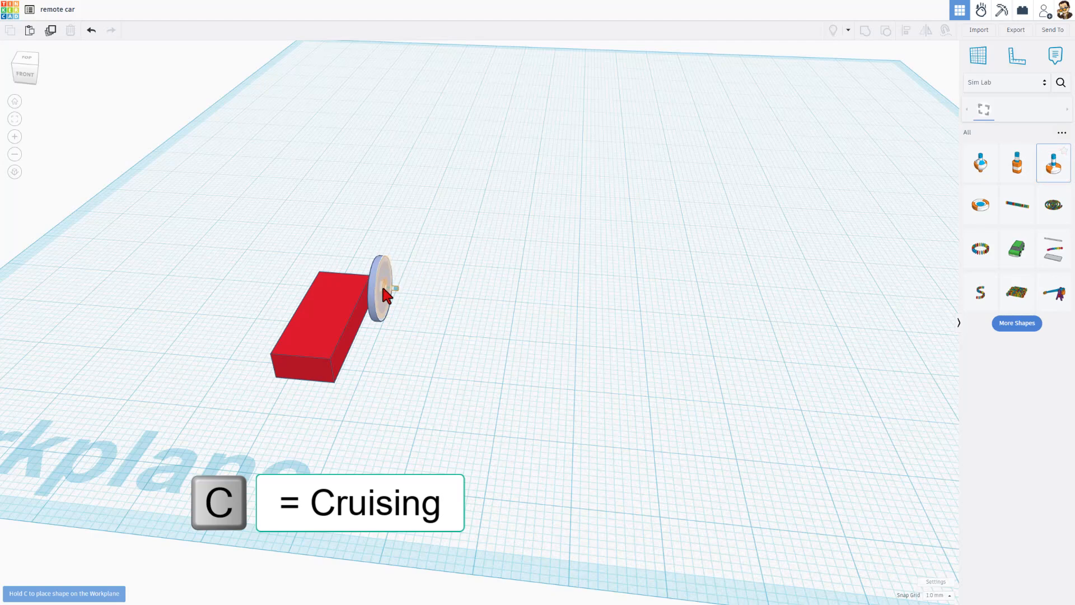
{"action": "left_click", "coordinate": [380, 283]}
Align the axle connector with the disc so that it sits centred on the wheel
{"action": "right_click_drag", "start_coordinate": [429, 320], "coordinate": [476, 301]}
{"action": "left_click_drag", "start_coordinate": [466, 218], "coordinate": [437, 279]}
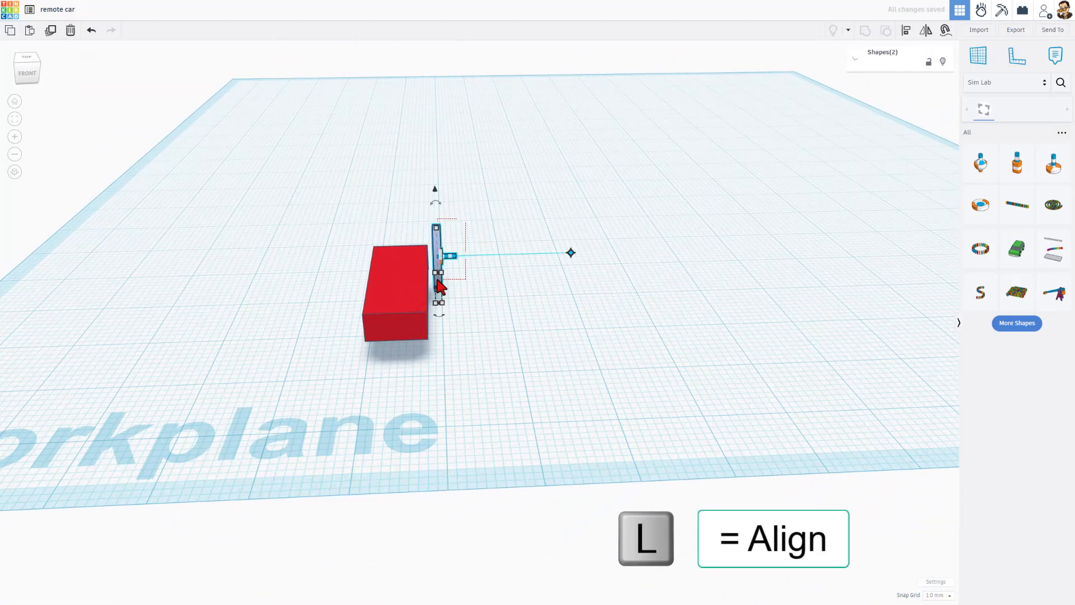
{"action": "key", "text": "l"}
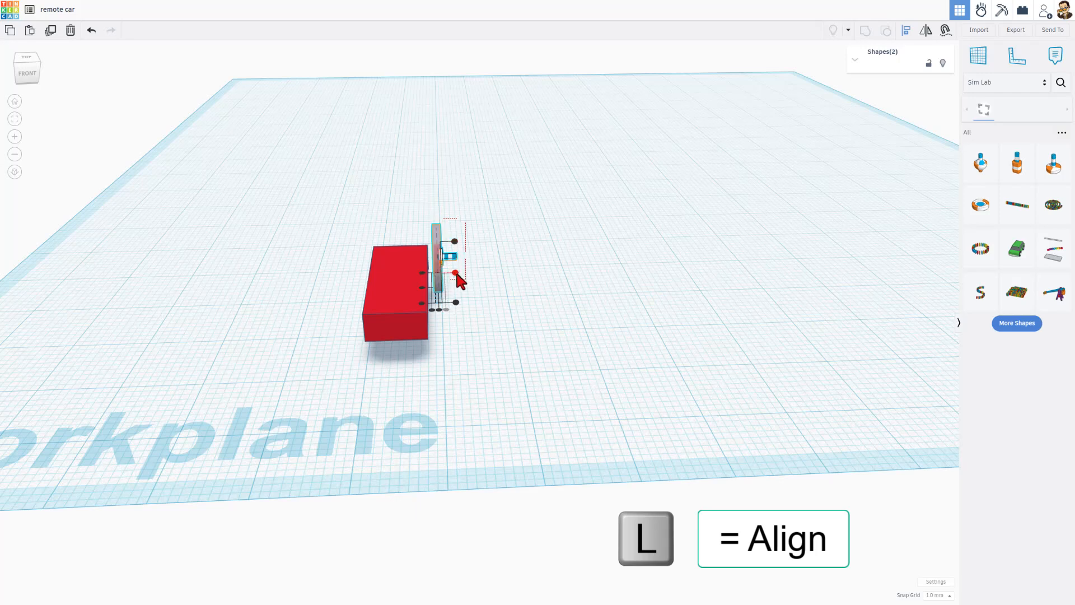
{"action": "left_click", "coordinate": [456, 273]}
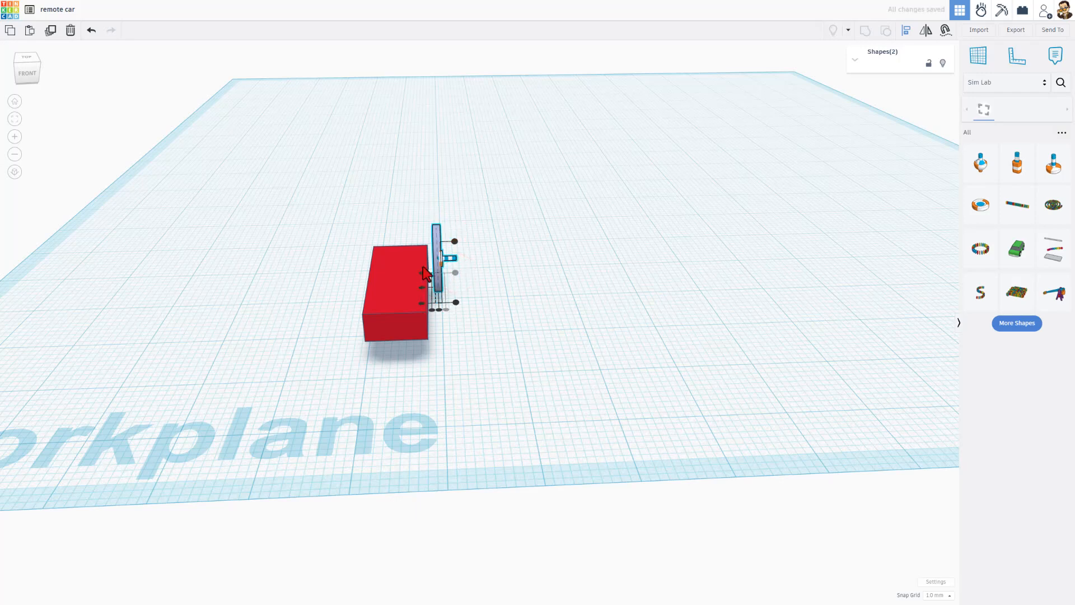
{"action": "left_click", "coordinate": [30, 71]}
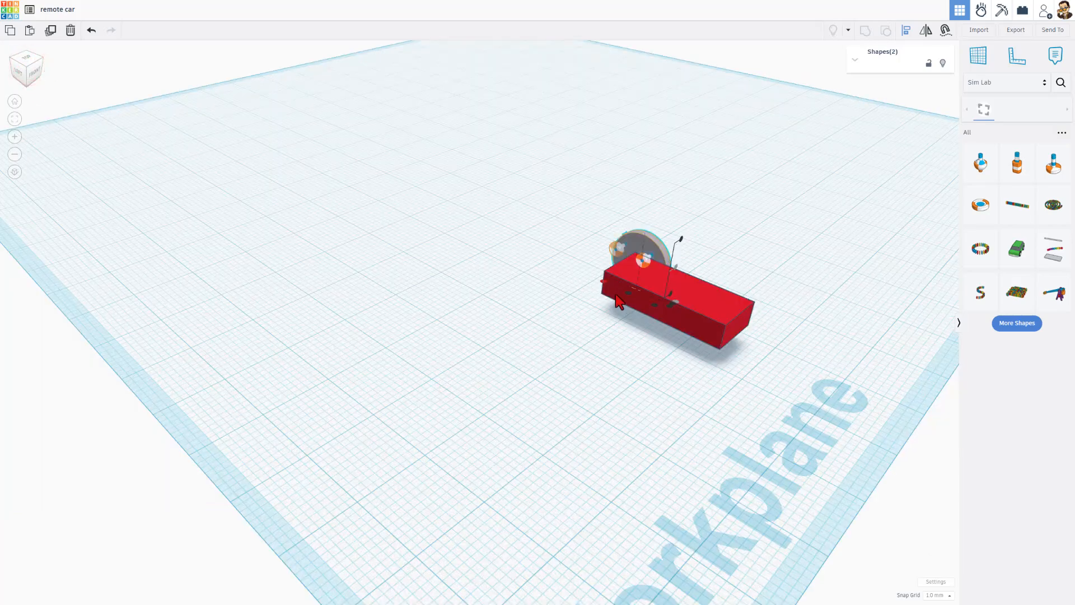
{"action": "left_click", "coordinate": [707, 222]}
{"action": "right_click_drag", "start_coordinate": [753, 232], "coordinate": [395, 265]}
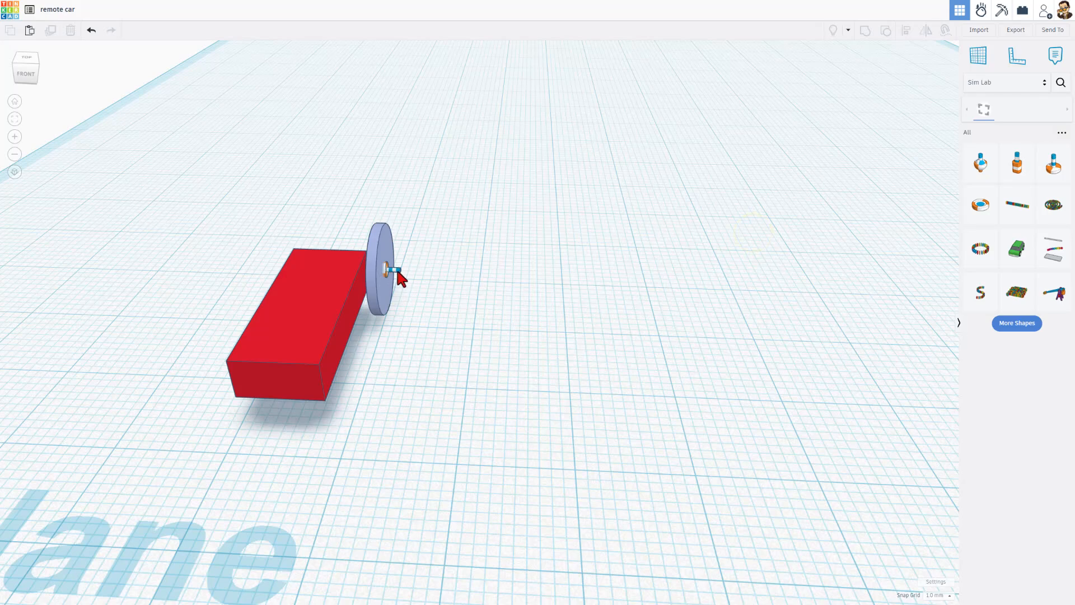
Link the axle connector's free attachment point to the red box and set its motor type to Continuous
{"action": "left_click", "coordinate": [396, 269]}
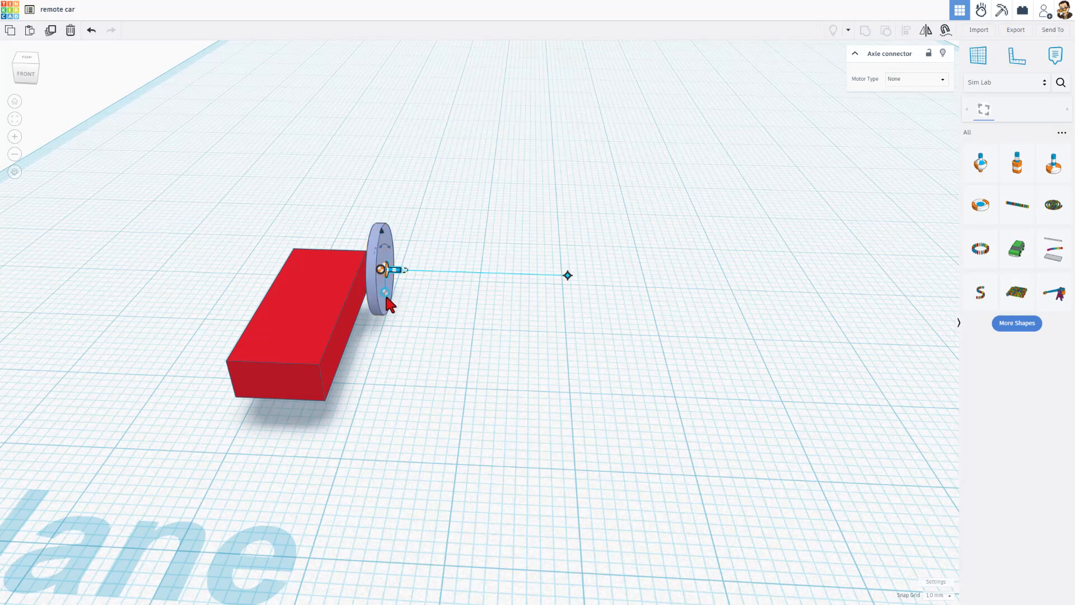
{"action": "left_click_drag", "start_coordinate": [385, 292], "coordinate": [298, 309]}
{"action": "mouse_move", "coordinate": [392, 316]}
{"action": "left_mouse_down"}
{"action": "mouse_move", "coordinate": [375, 296]}
{"action": "mouse_move", "coordinate": [378, 315]}
{"action": "left_mouse_up"}
{"action": "left_click", "coordinate": [914, 79]}
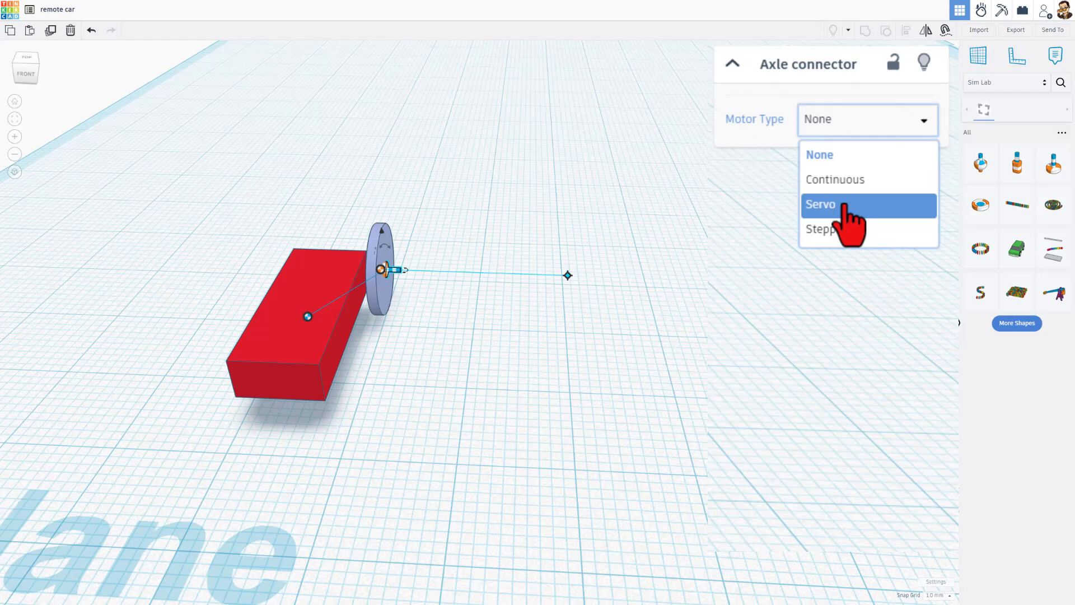
{"action": "left_click", "coordinate": [851, 180]}
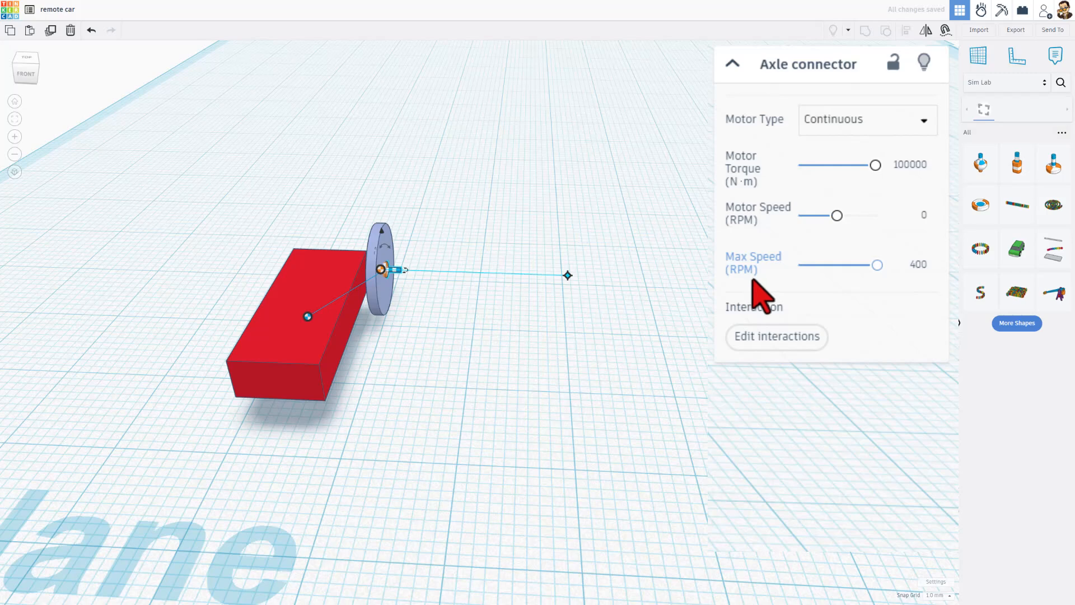
Assign the w key to change the axle connector's speed by 50 RPM while held
{"action": "left_click", "coordinate": [775, 343]}
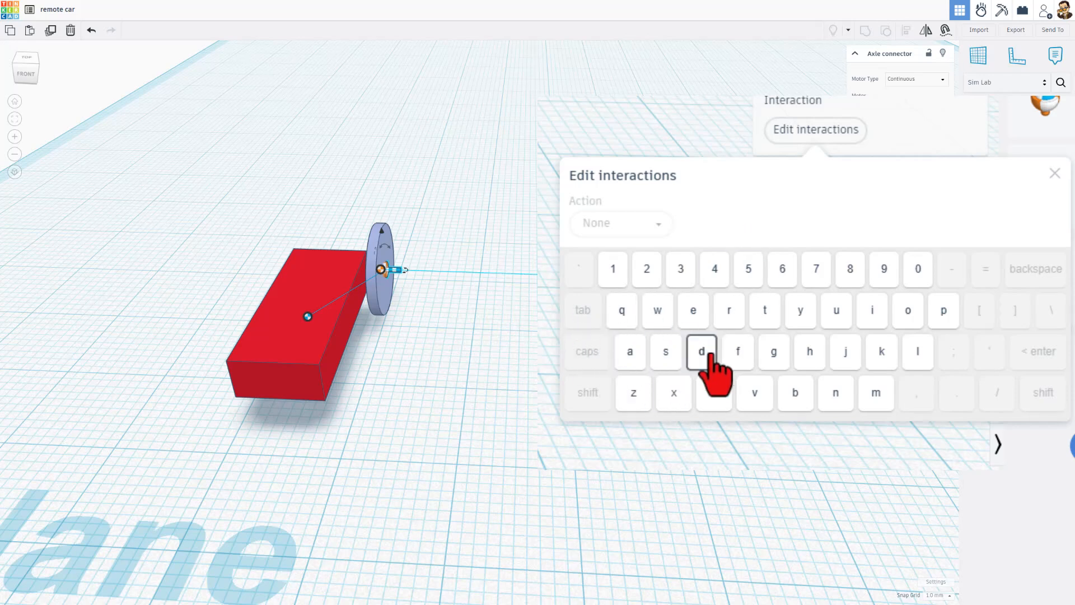
{"action": "left_click", "coordinate": [659, 316]}
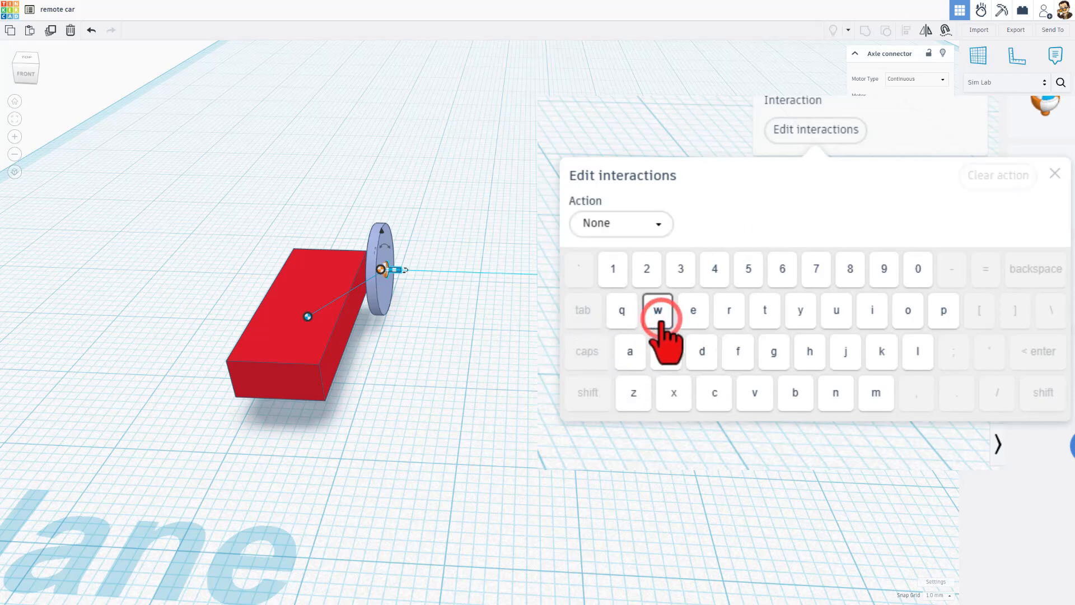
{"action": "left_click", "coordinate": [653, 224]}
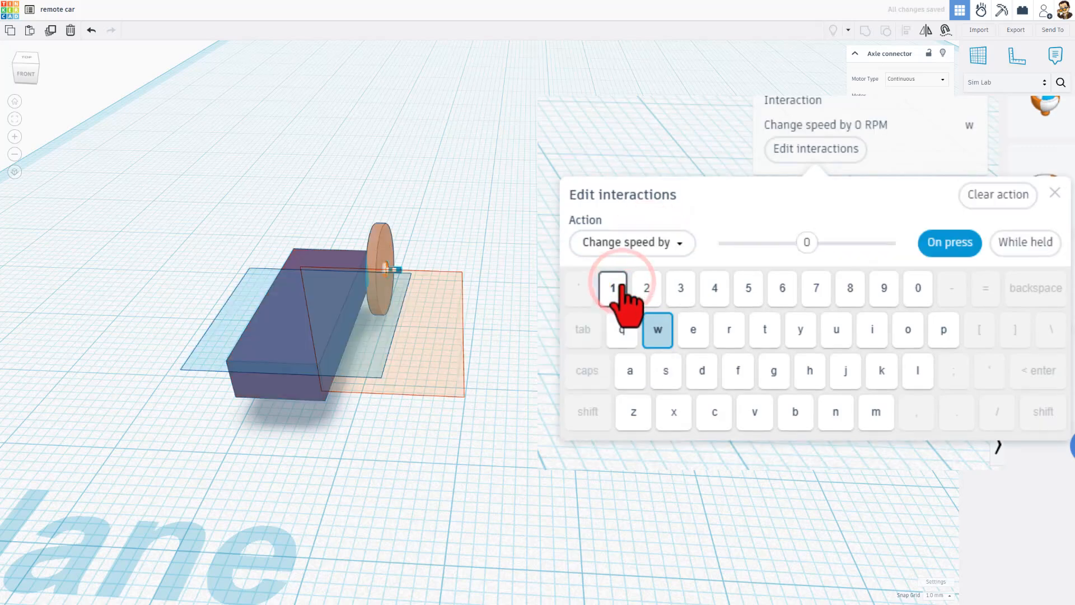
{"action": "left_click", "coordinate": [1019, 242]}
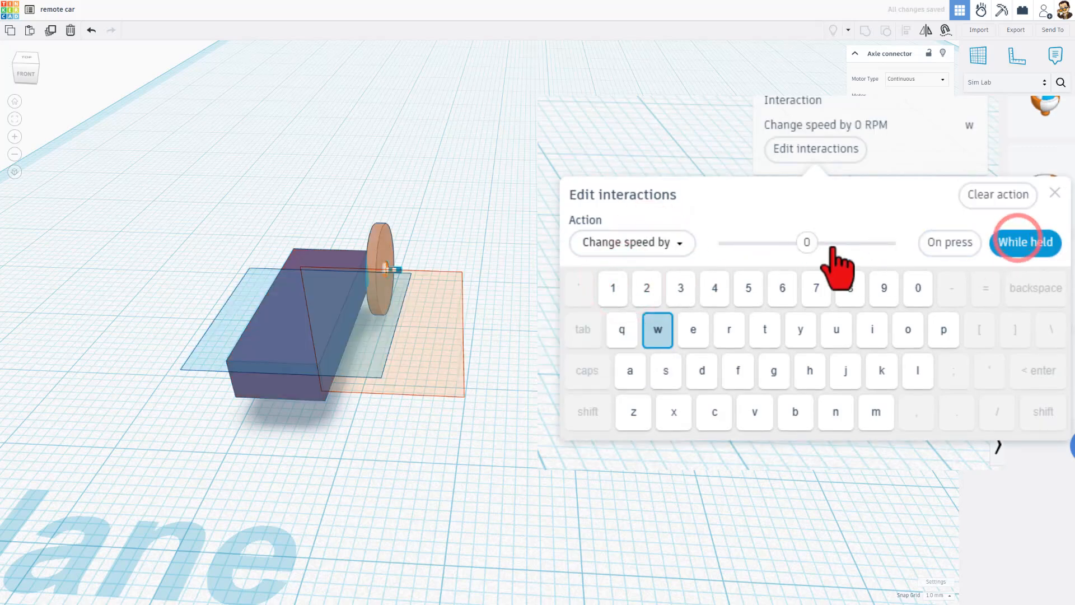
{"action": "left_click_drag", "start_coordinate": [805, 242], "coordinate": [843, 246]}
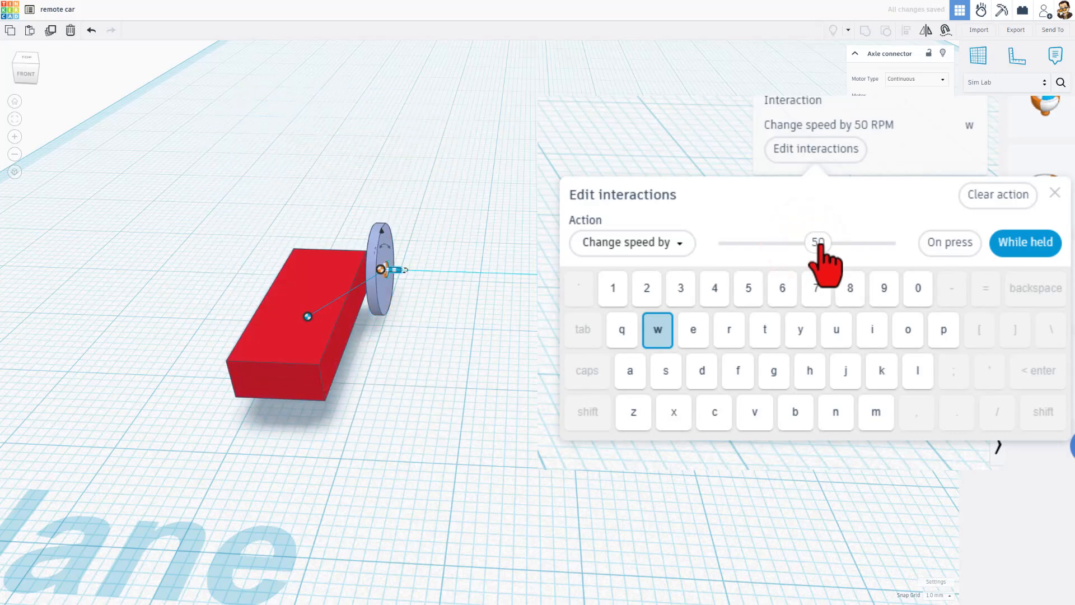
Assign the s key to change the axle connector's speed by -50 RPM while held
{"action": "left_click", "coordinate": [663, 378]}
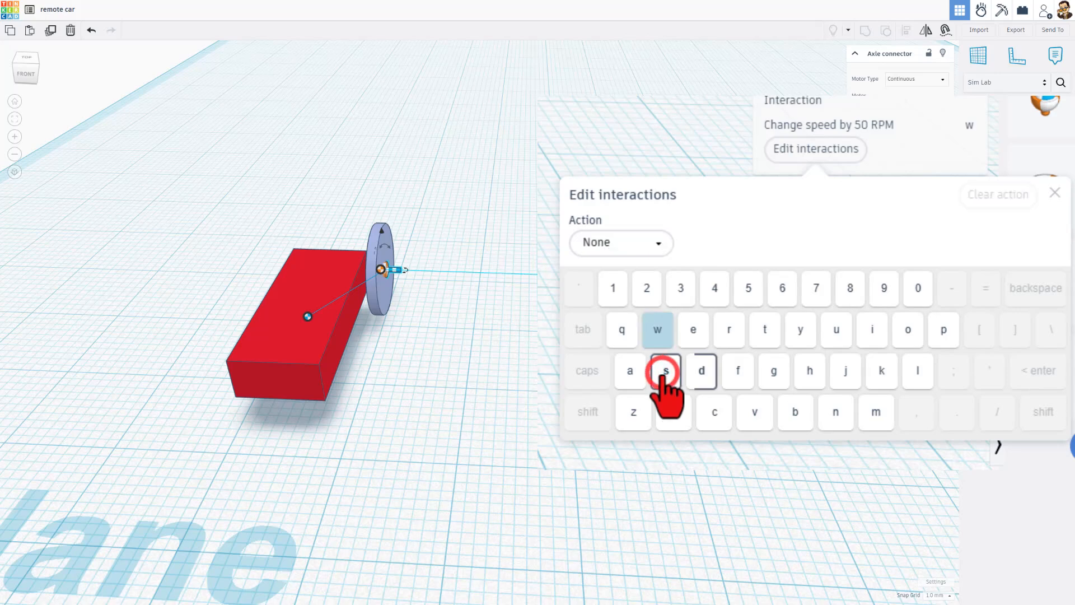
{"action": "left_click", "coordinate": [644, 246]}
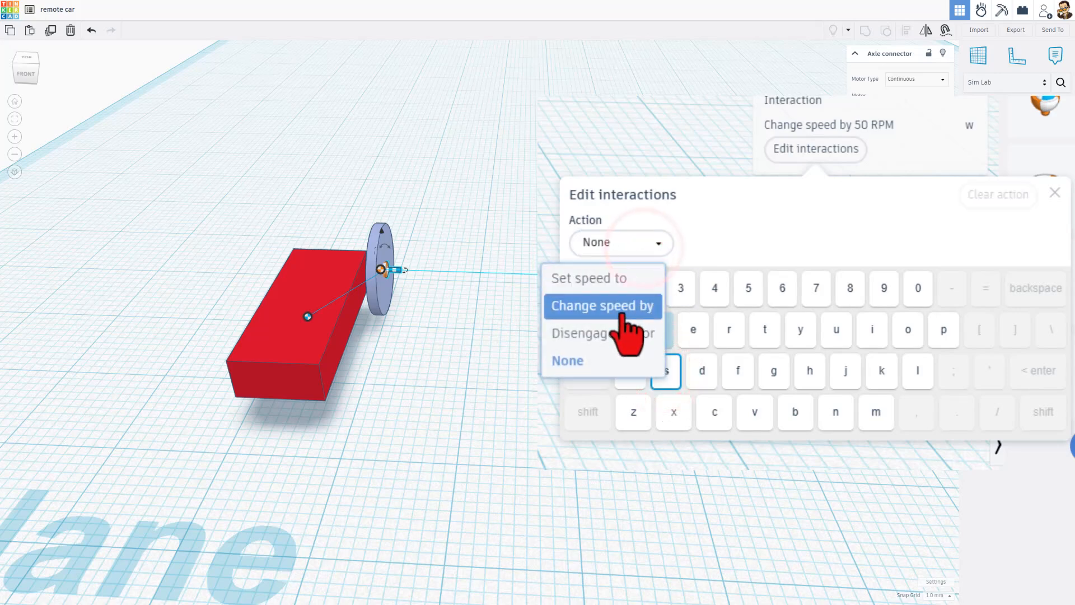
{"action": "left_click", "coordinate": [632, 307]}
{"action": "left_click", "coordinate": [1031, 261]}
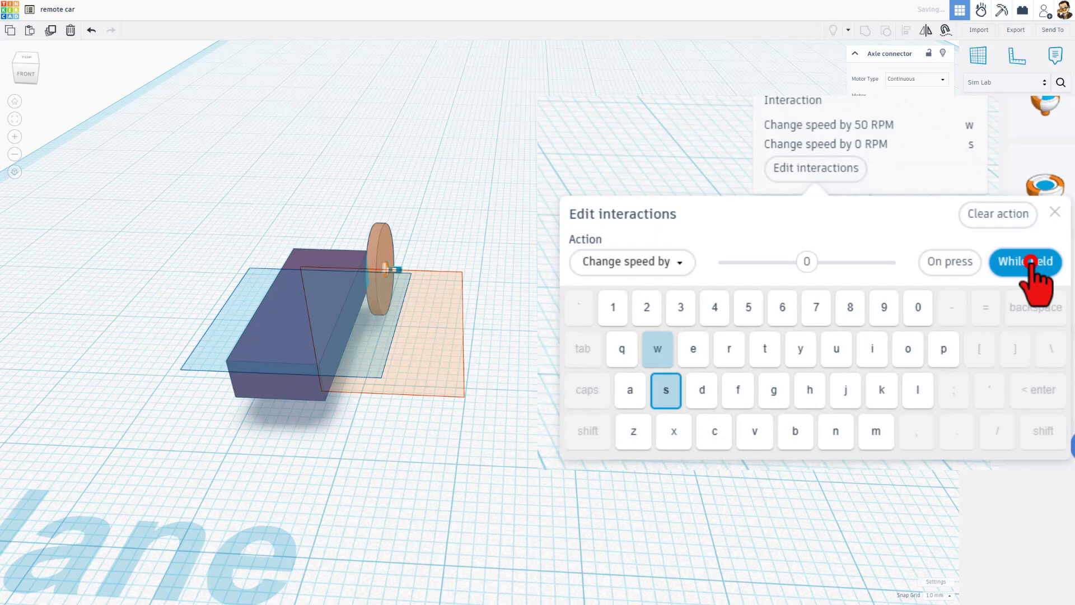
{"action": "left_click", "coordinate": [807, 261]}
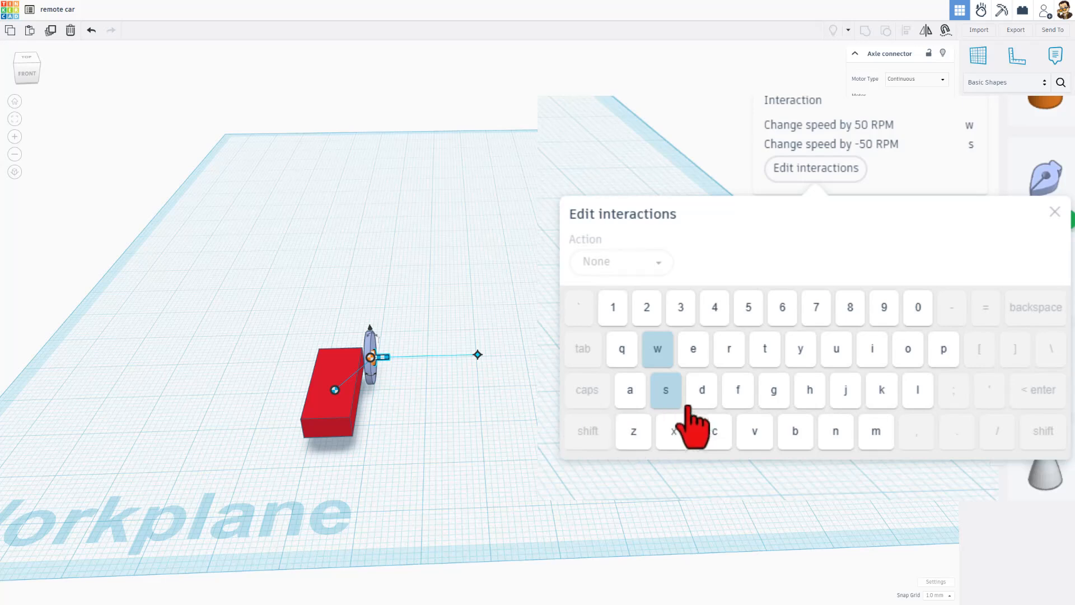
Assign the d key to change the axle connector's speed by -25 RPM while held
{"action": "left_click", "coordinate": [701, 396]}
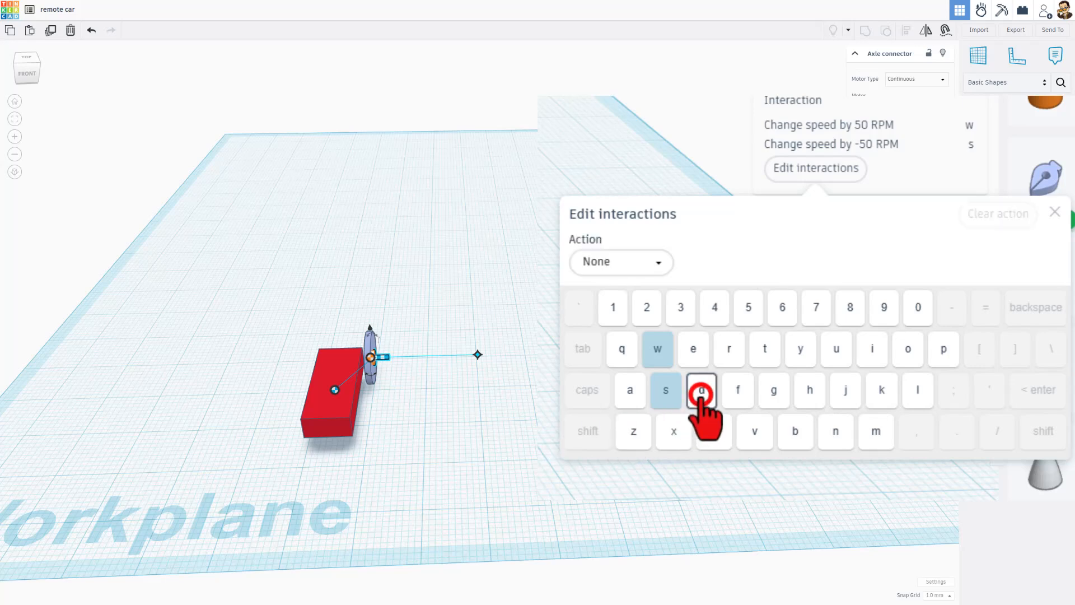
{"action": "left_click", "coordinate": [620, 261]}
{"action": "left_click", "coordinate": [623, 324]}
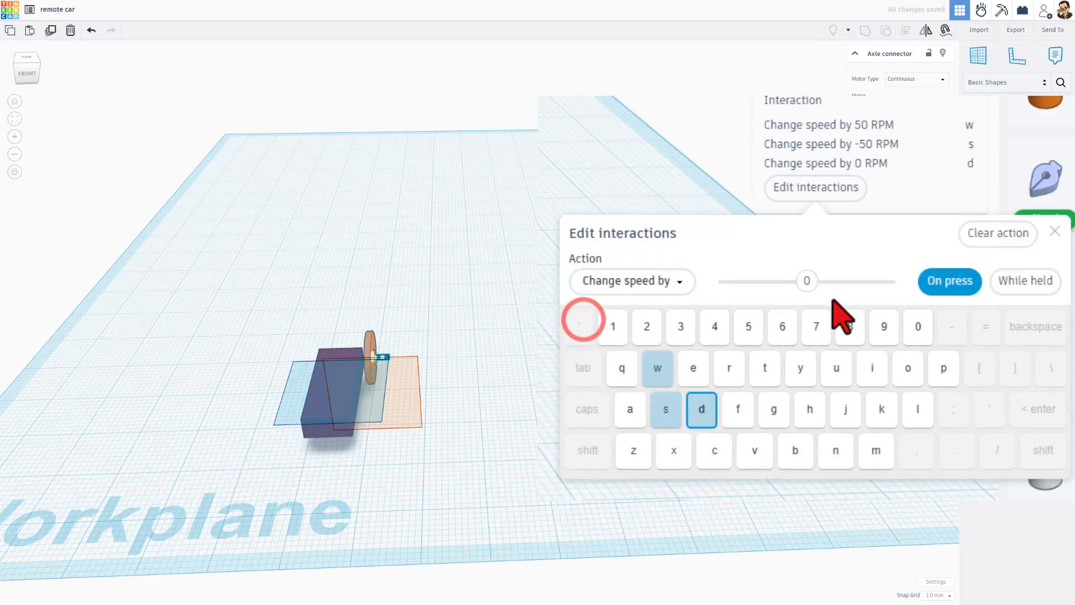
{"action": "left_click", "coordinate": [1020, 276]}
{"action": "left_click", "coordinate": [806, 280]}
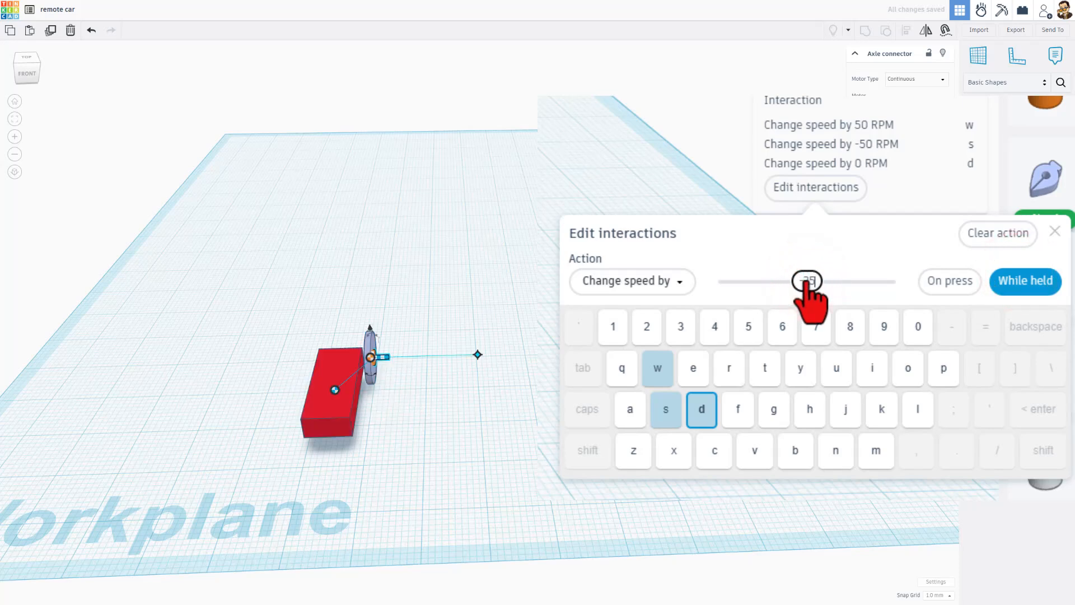
{"action": "left_click_drag", "start_coordinate": [806, 280], "coordinate": [802, 283]}
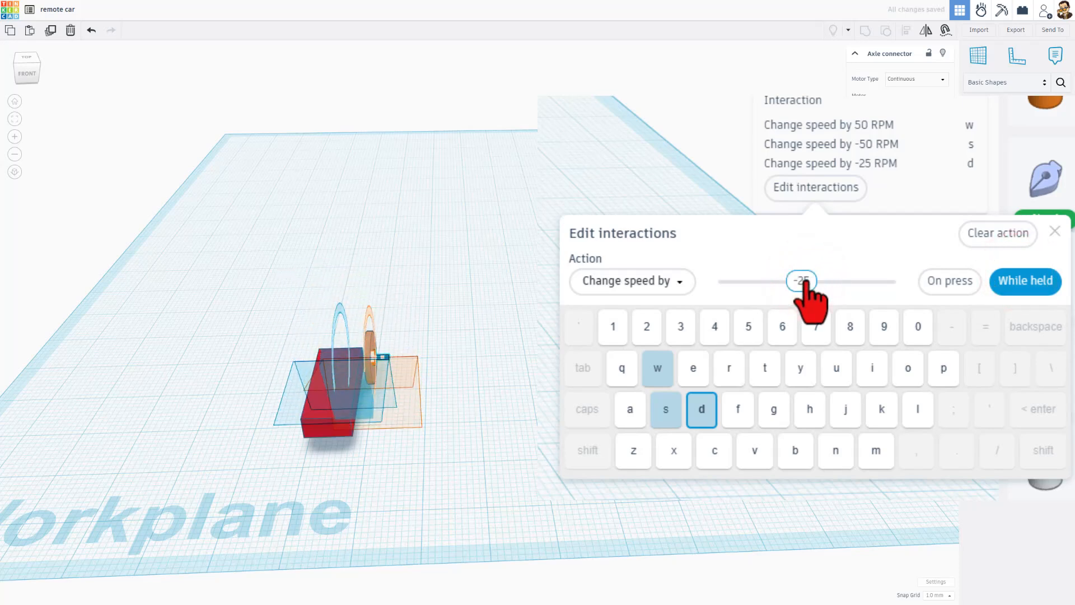
Assign the a key to change the axle connector's speed by 25 RPM while held, and finish editing the interactions
{"action": "key", "text": "a"}
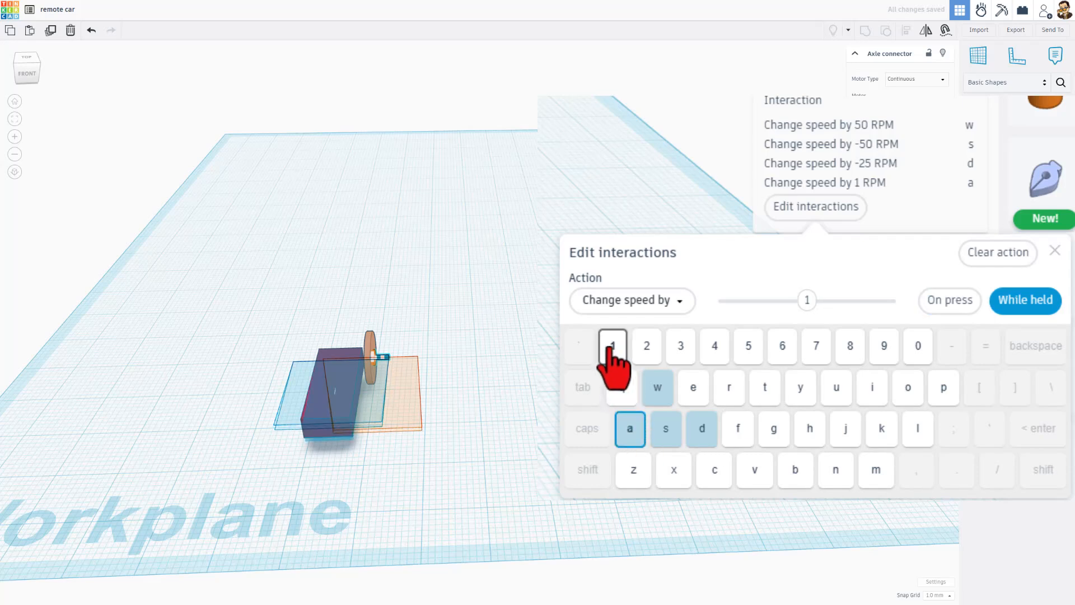
{"action": "left_click", "coordinate": [625, 306]}
{"action": "left_click", "coordinate": [627, 305]}
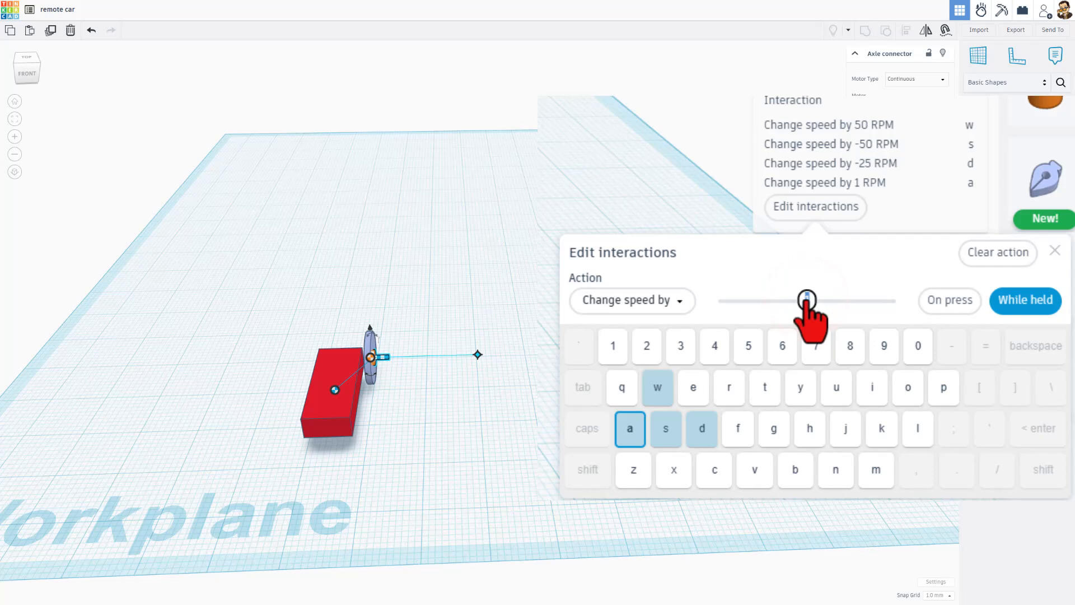
{"action": "left_click_drag", "start_coordinate": [807, 301], "coordinate": [804, 301]}
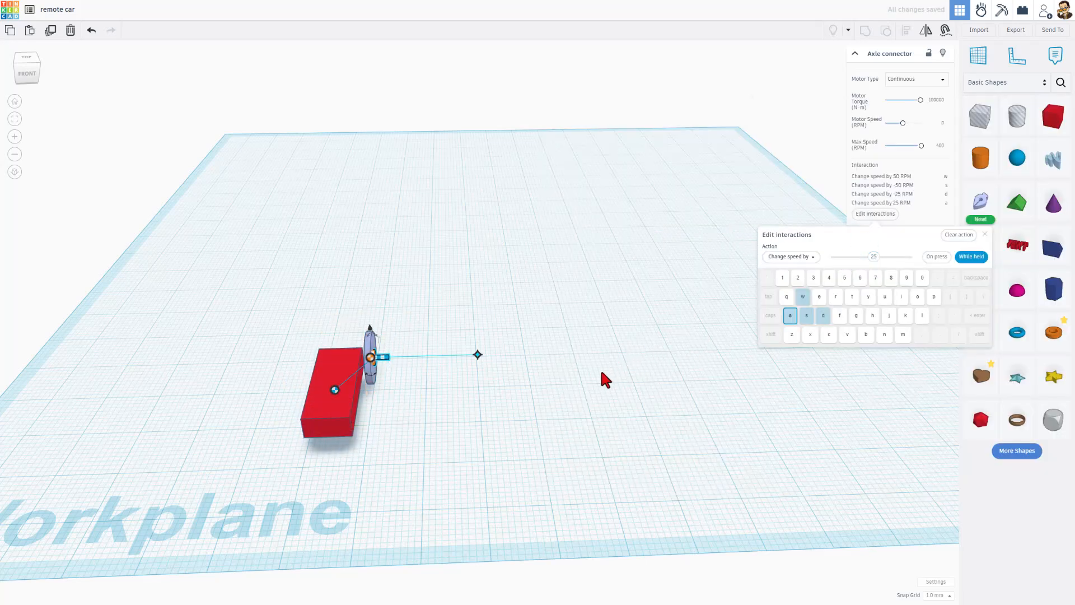
{"action": "left_click", "coordinate": [601, 372]}
Duplicate the wheel with its axle connector and move the copy along the box's side to its front end
{"action": "right_click_drag", "start_coordinate": [410, 335], "coordinate": [418, 331]}
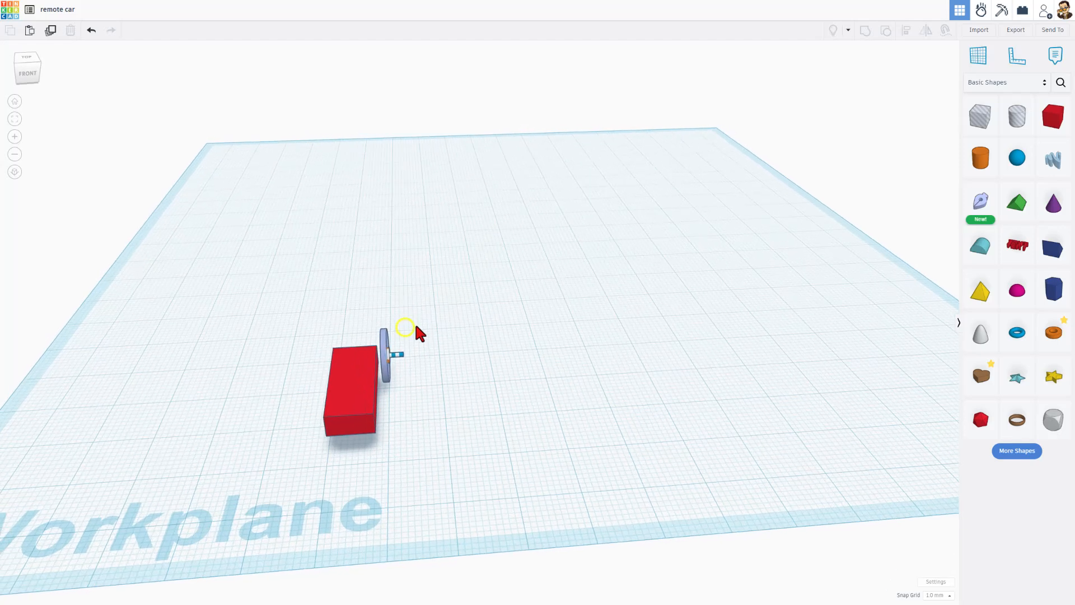
{"action": "left_click_drag", "start_coordinate": [418, 325], "coordinate": [386, 366]}
{"action": "key", "text": "ctrl+d"}
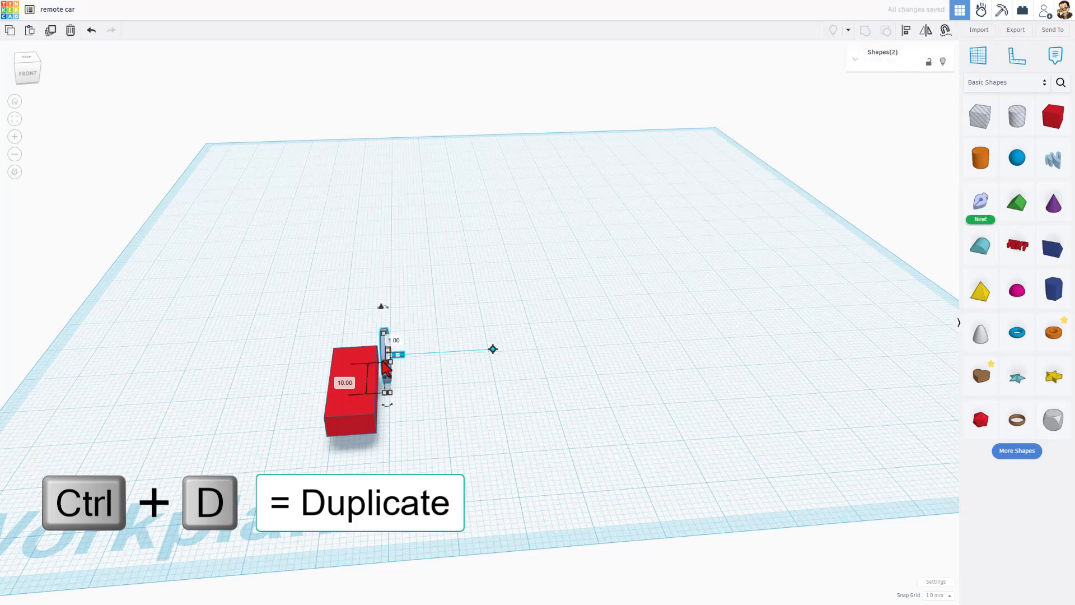
{"action": "key", "text": "Down"}
{"action": "key", "text": "Down"}
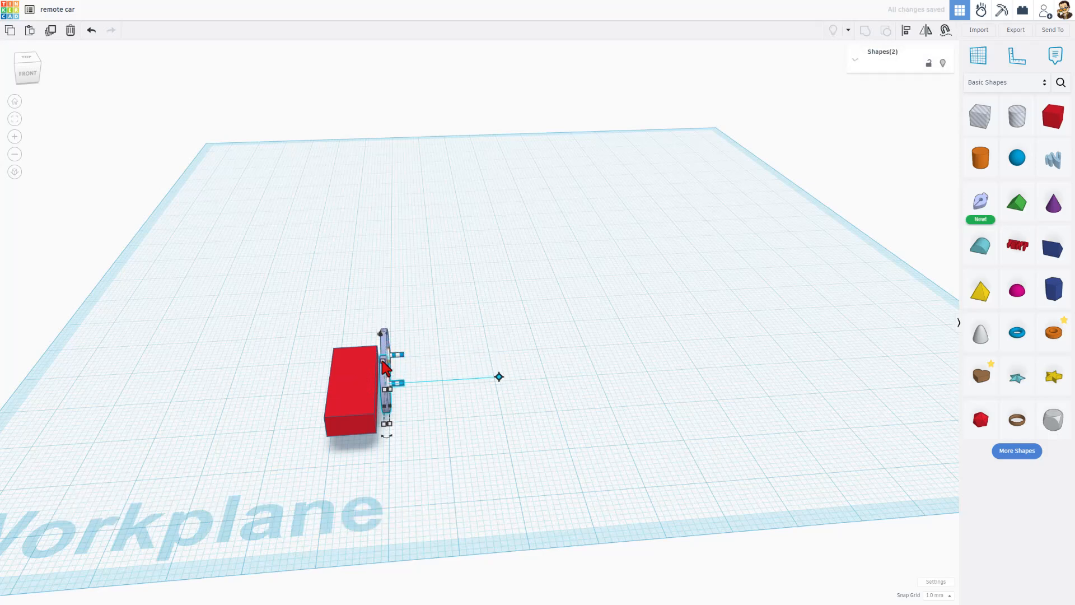
{"action": "key", "text": "Down"}
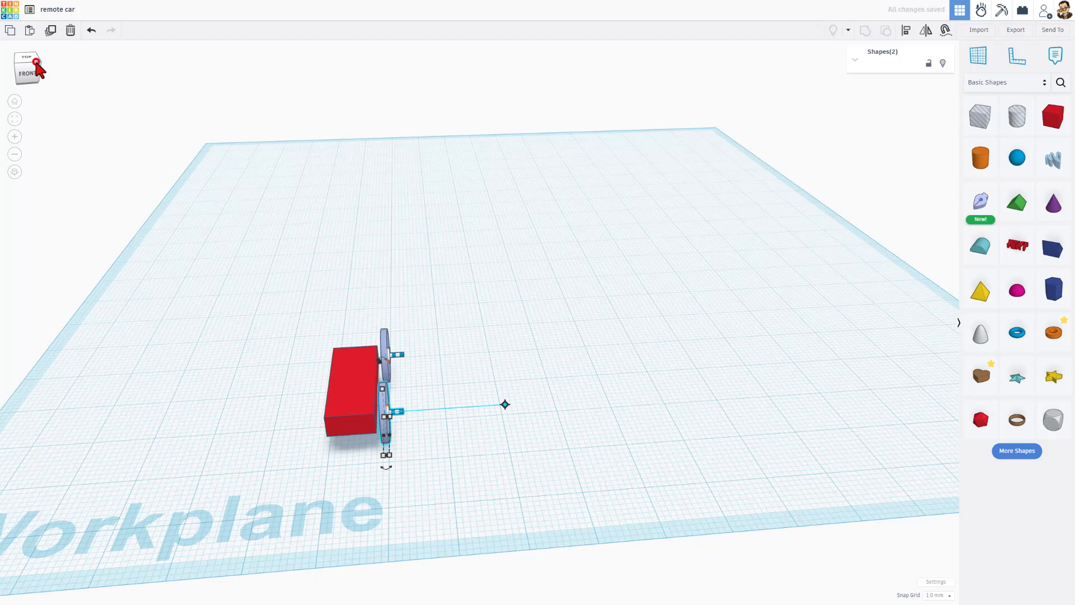
Duplicate both wheels with their axle connectors and move the copies across to the box's opposite long side
{"action": "left_click", "coordinate": [36, 62]}
{"action": "right_click_drag", "start_coordinate": [39, 215], "coordinate": [303, 238]}
{"action": "left_click_drag", "start_coordinate": [445, 334], "coordinate": [403, 436]}
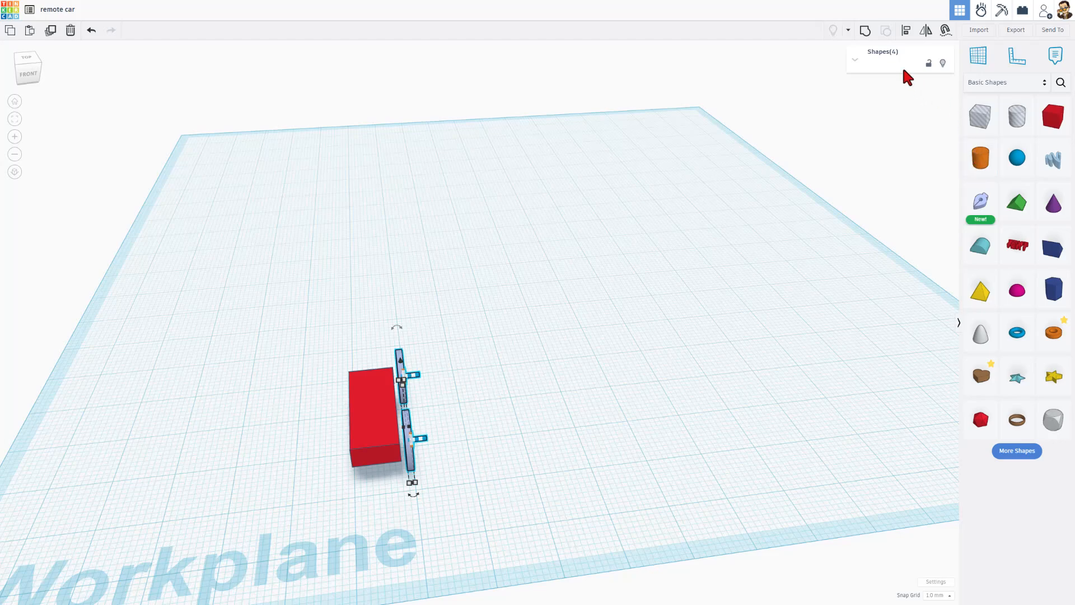
{"action": "key", "text": "ctrl+d"}
{"action": "key", "text": "Left"}
{"action": "key", "text": "Left"}
{"action": "key", "text": "Left"}
{"action": "key", "text": "Left"}
{"action": "key", "text": "Left"}
{"action": "key", "text": "Left"}
{"action": "key", "text": "Left"}
{"action": "key", "text": "Left"}
{"action": "key", "text": "Left"}
{"action": "key", "text": "Left"}
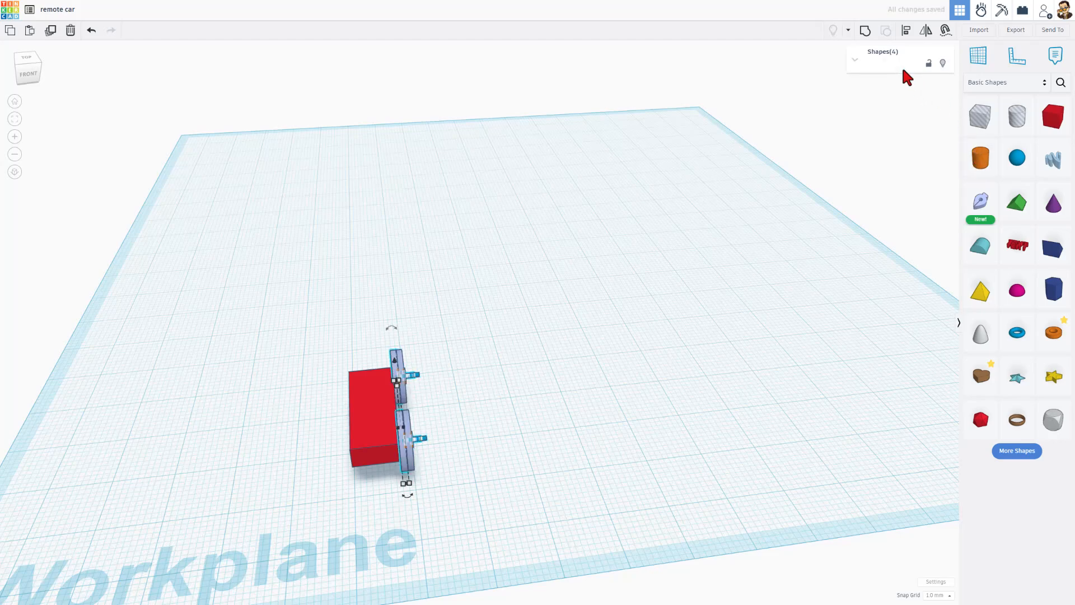
{"action": "key", "text": "Left"}
{"action": "key", "text": "Left"}
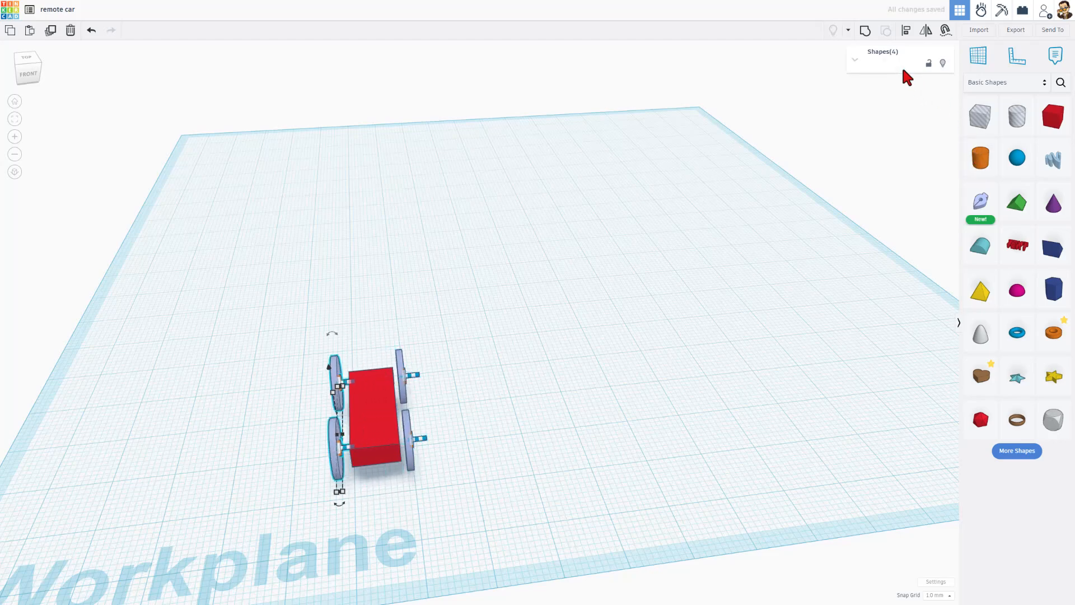
Nudge the copied wheels closer to the box's side and hide the box to expose the axle connectors
{"action": "key", "text": "Right"}
{"action": "left_click", "coordinate": [583, 325]}
{"action": "right_click_drag", "start_coordinate": [583, 325], "coordinate": [407, 410]}
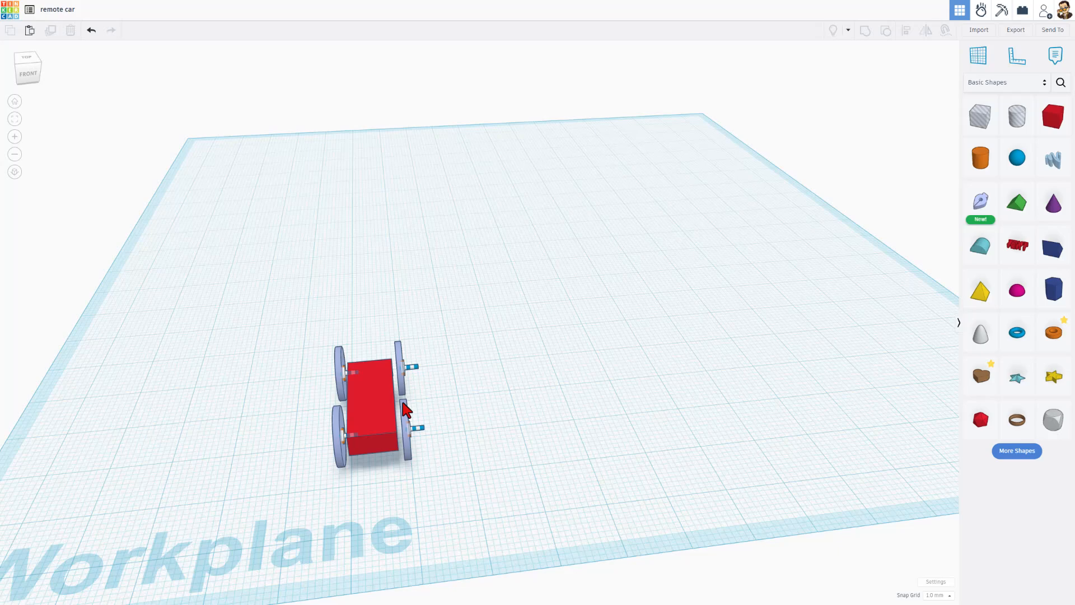
{"action": "left_click", "coordinate": [356, 386]}
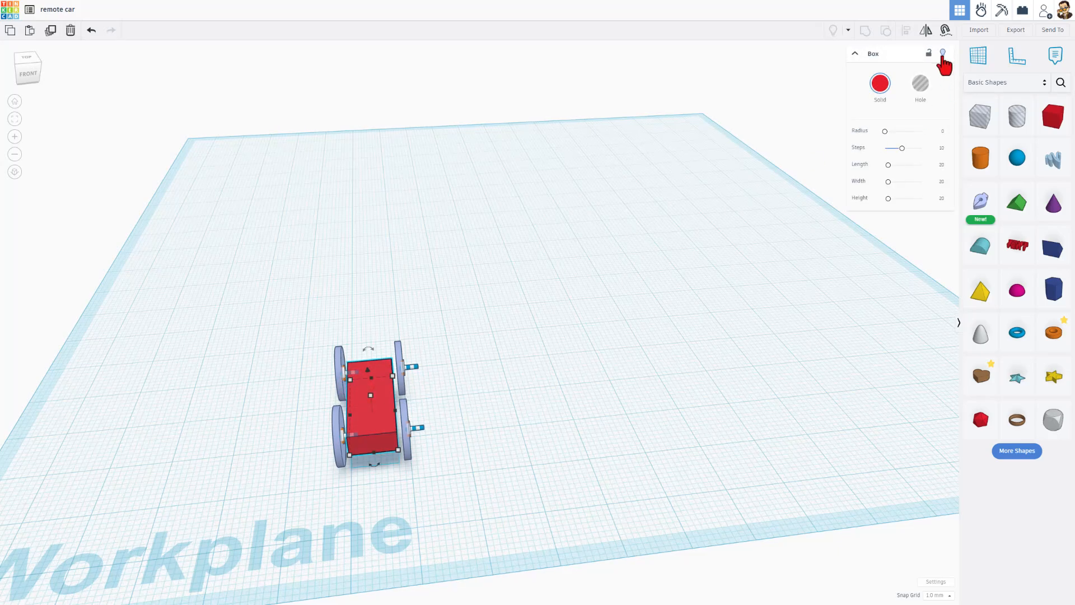
{"action": "left_click", "coordinate": [943, 54]}
Set the d key to change the car's left rear axle connector's speed by 25 RPM while held
{"action": "left_click", "coordinate": [353, 374]}
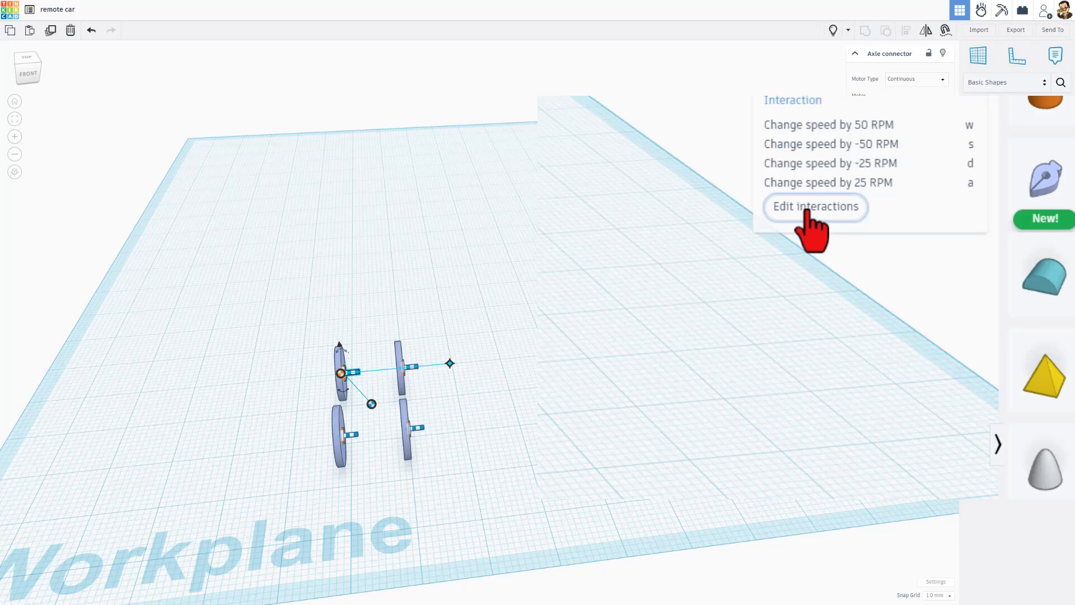
{"action": "left_click", "coordinate": [787, 210]}
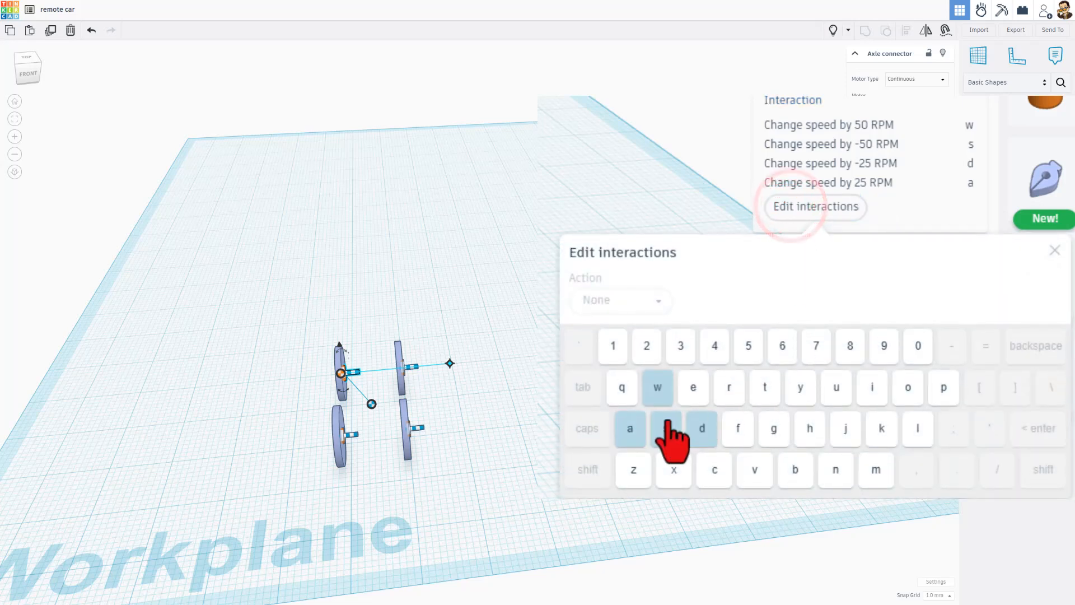
{"action": "left_click", "coordinate": [700, 428]}
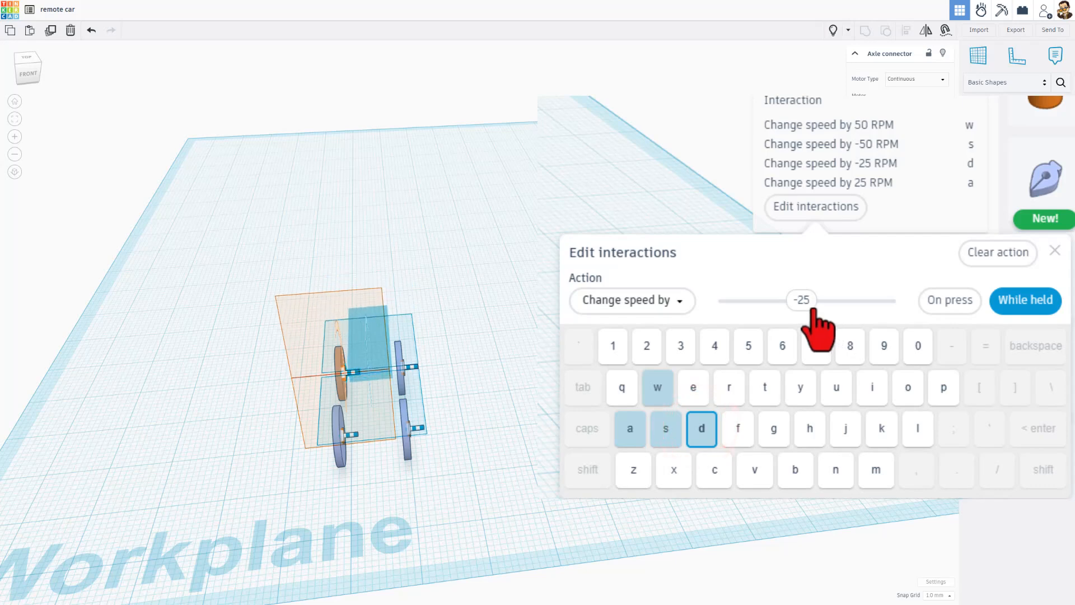
{"action": "left_click_drag", "start_coordinate": [805, 297], "coordinate": [811, 299]}
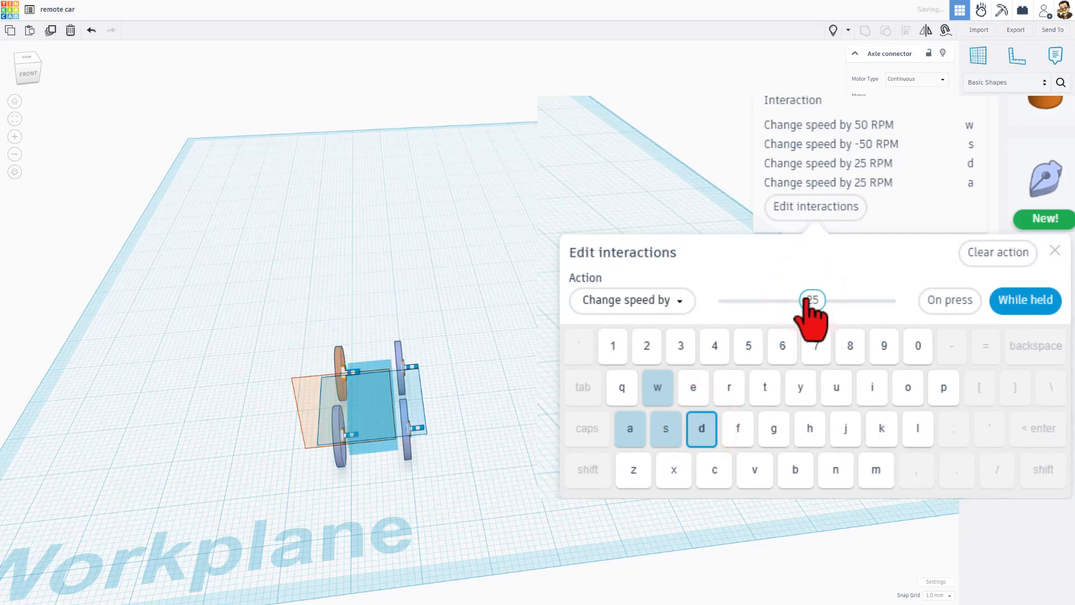
Set the a key to change the left rear axle connector's speed by -25 RPM and finish editing its interactions
{"action": "left_click", "coordinate": [630, 429]}
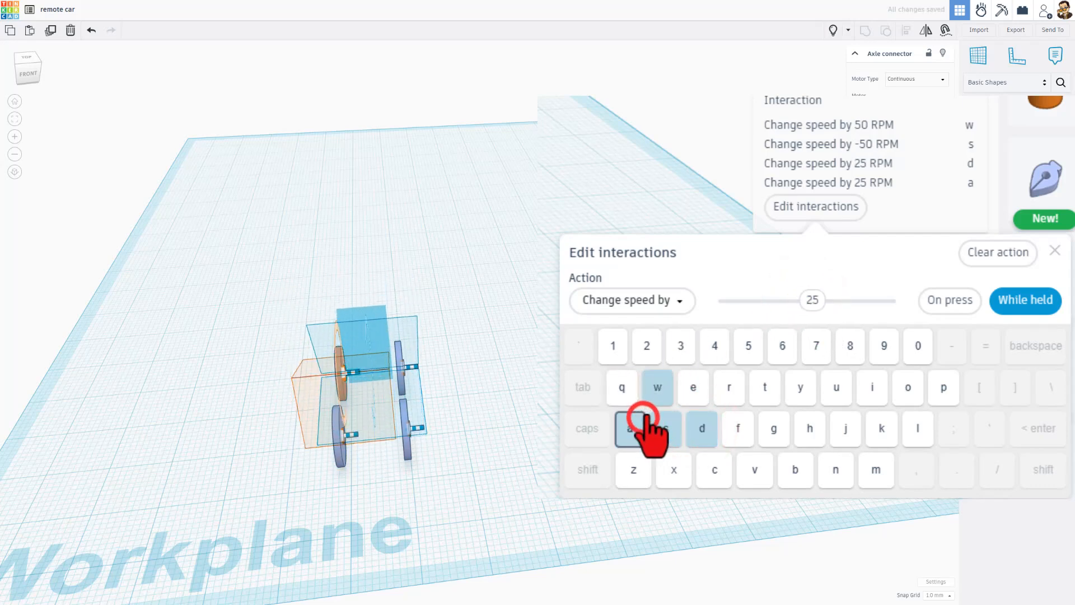
{"action": "left_click", "coordinate": [623, 427]}
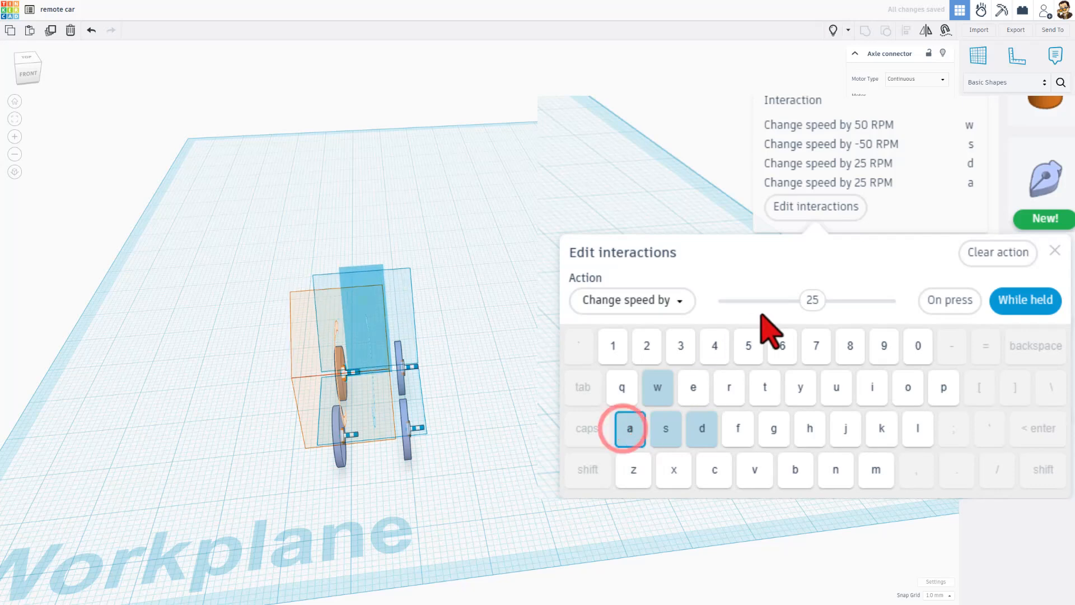
{"action": "left_click_drag", "start_coordinate": [809, 299], "coordinate": [809, 299]}
{"action": "left_click", "coordinate": [810, 300]}
{"action": "type", "text": "-25"}
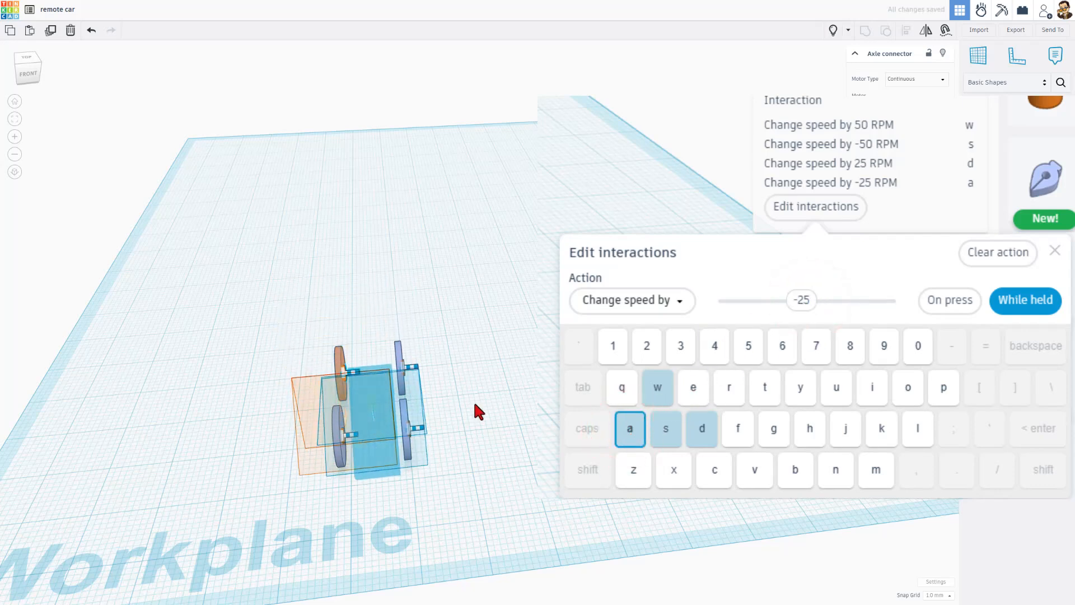
{"action": "left_click", "coordinate": [372, 518]}
Set the d key to change the car's left front axle connector's speed by 25 RPM while held
{"action": "left_click", "coordinate": [344, 435]}
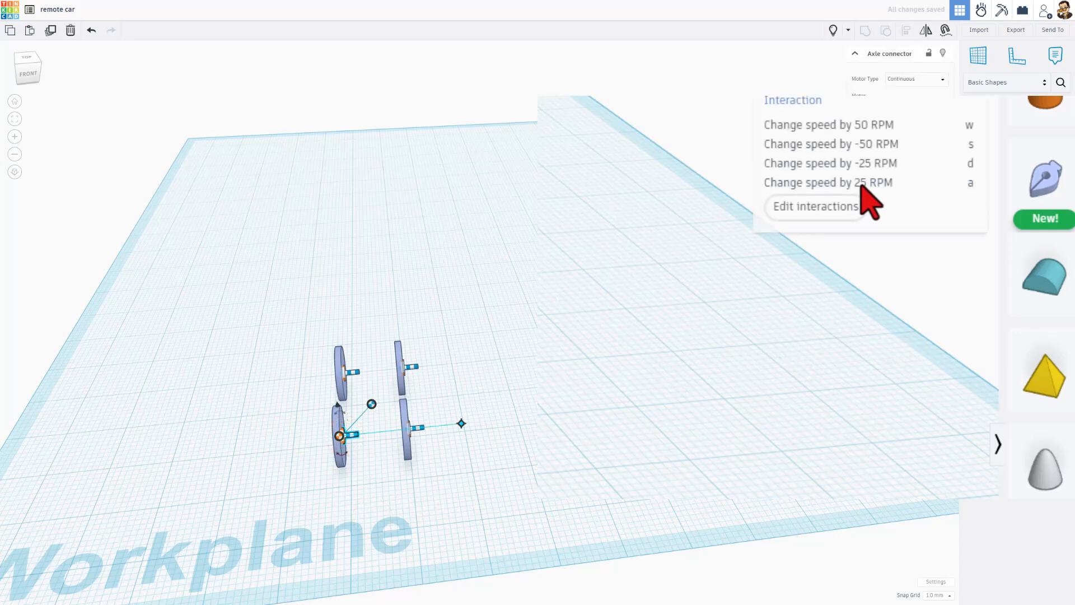
{"action": "left_click", "coordinate": [796, 207]}
{"action": "left_click", "coordinate": [696, 436]}
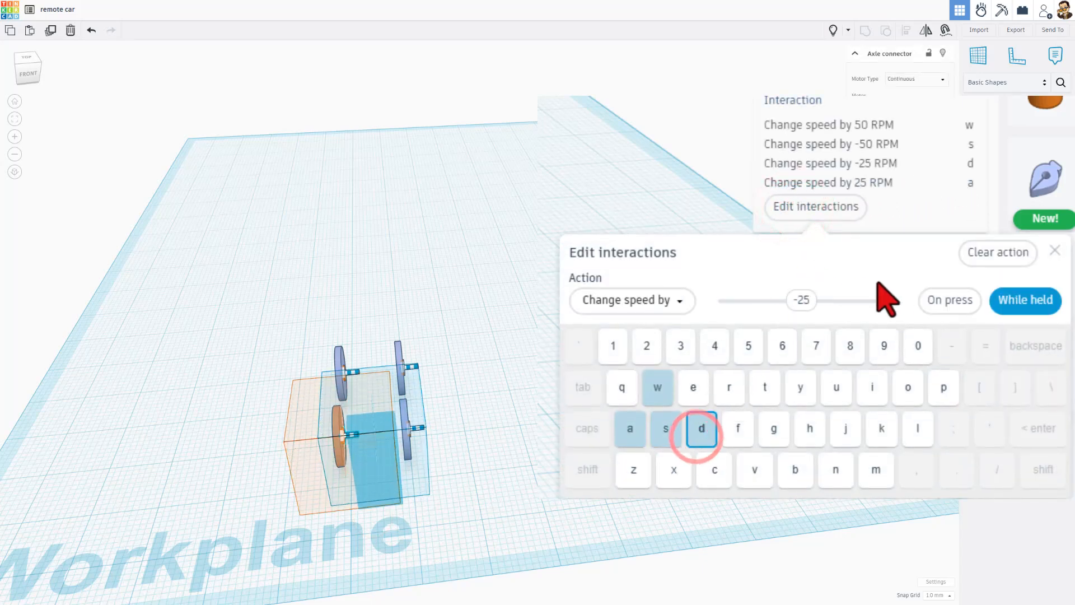
{"action": "left_click", "coordinate": [795, 298]}
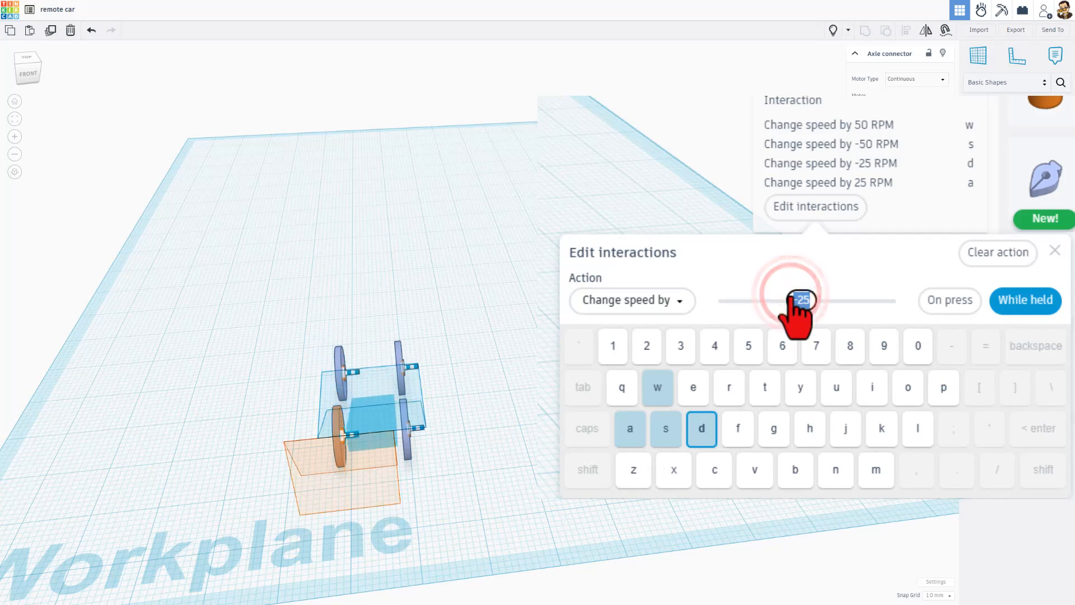
{"action": "left_click_drag", "start_coordinate": [798, 299], "coordinate": [812, 300]}
Set the a key to change the left front axle connector's speed by -25 RPM and finish editing its interactions
{"action": "left_click", "coordinate": [636, 430]}
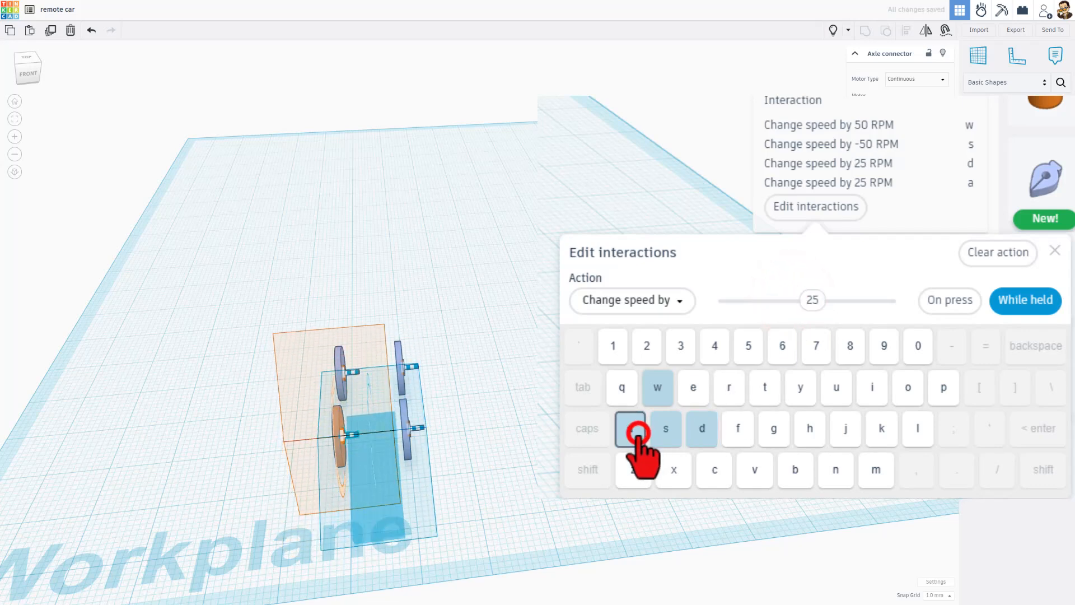
{"action": "left_click", "coordinate": [812, 300]}
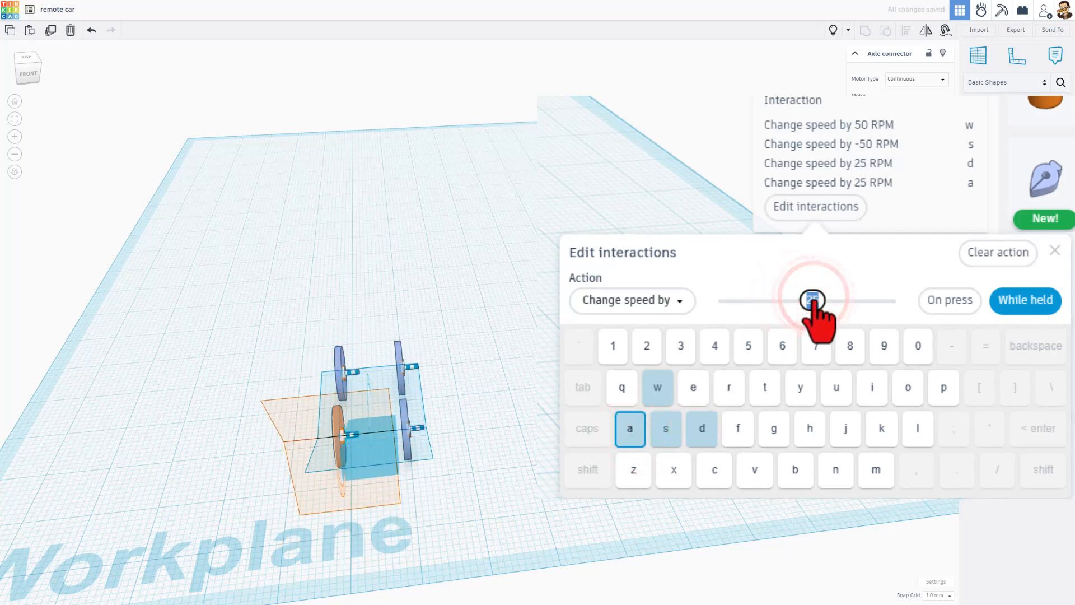
{"action": "left_click_drag", "start_coordinate": [812, 299], "coordinate": [805, 301]}
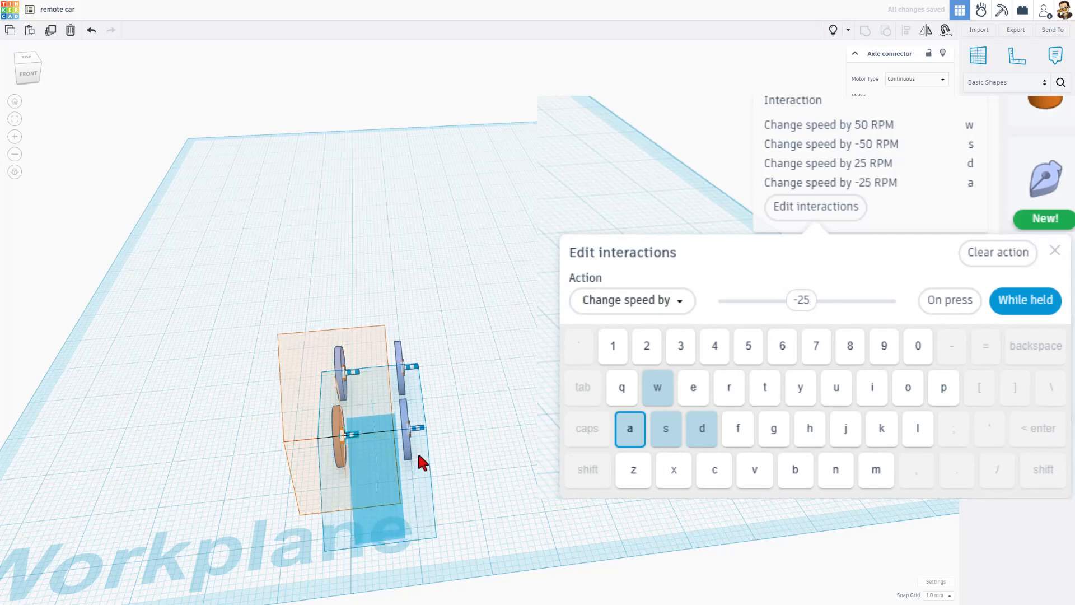
{"action": "left_click", "coordinate": [510, 446]}
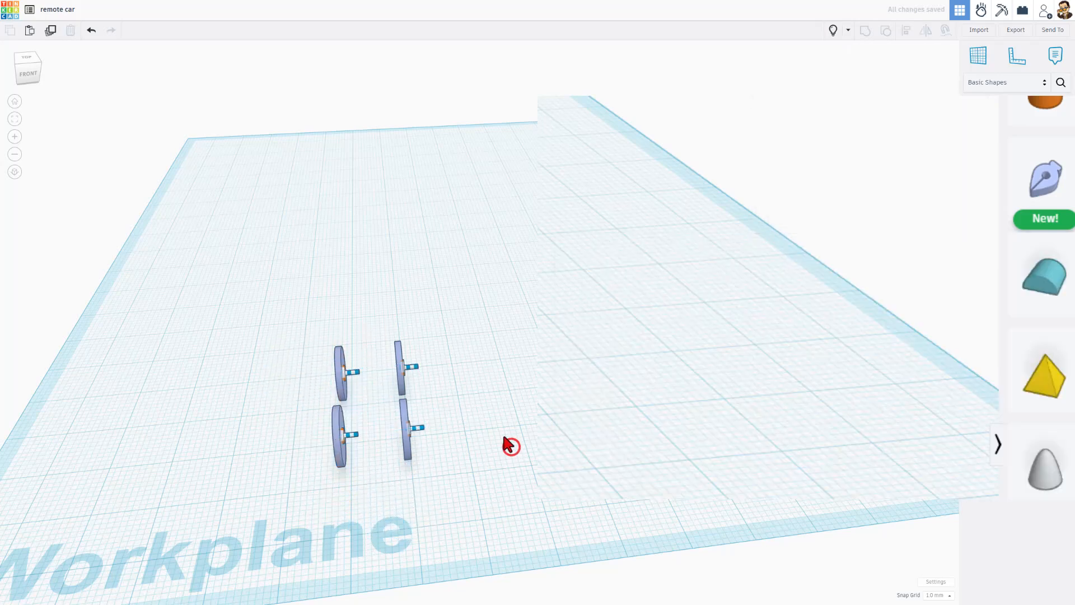
Show the hidden box again and switch the design to Sim Lab
{"action": "left_click", "coordinate": [833, 30]}
{"action": "right_click_drag", "start_coordinate": [615, 395], "coordinate": [423, 398]}
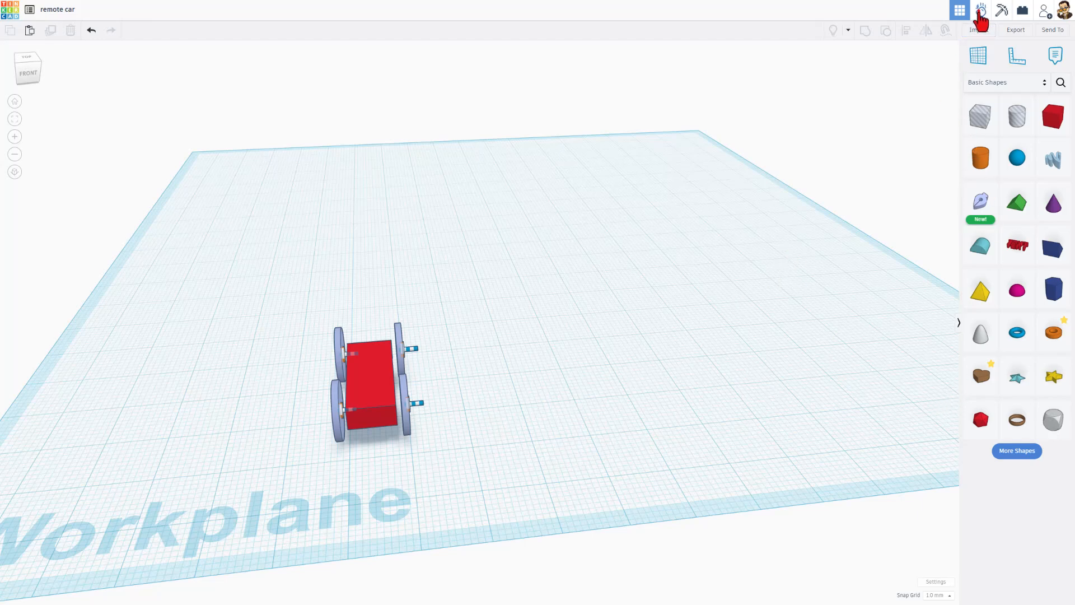
{"action": "left_click", "coordinate": [980, 11]}
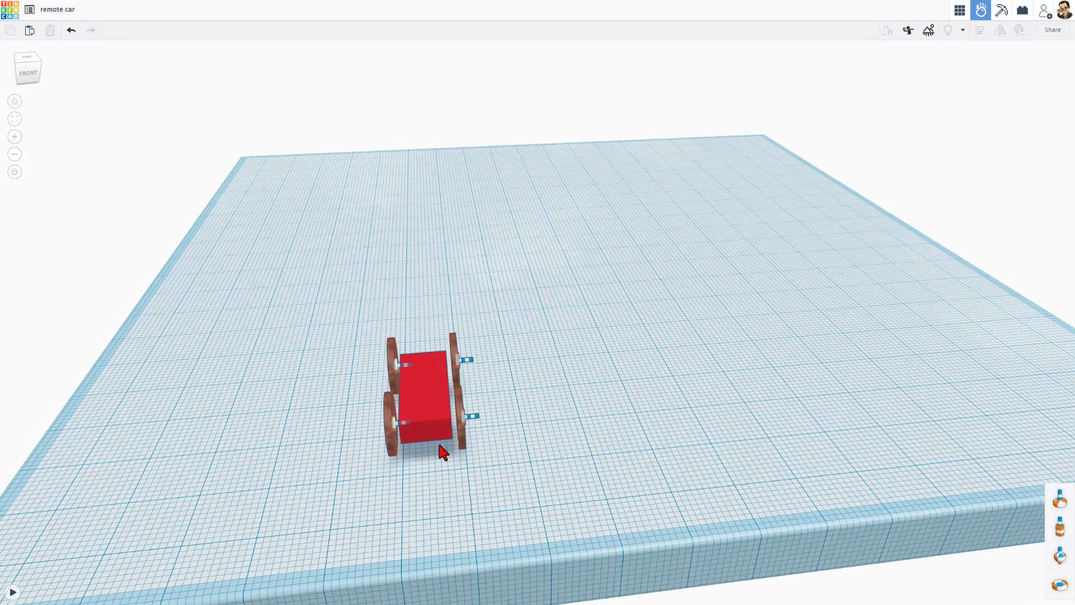
Run the simulation to test the car's driving and steering, then pause and reset it
{"action": "right_click_drag", "start_coordinate": [460, 480], "coordinate": [350, 435]}
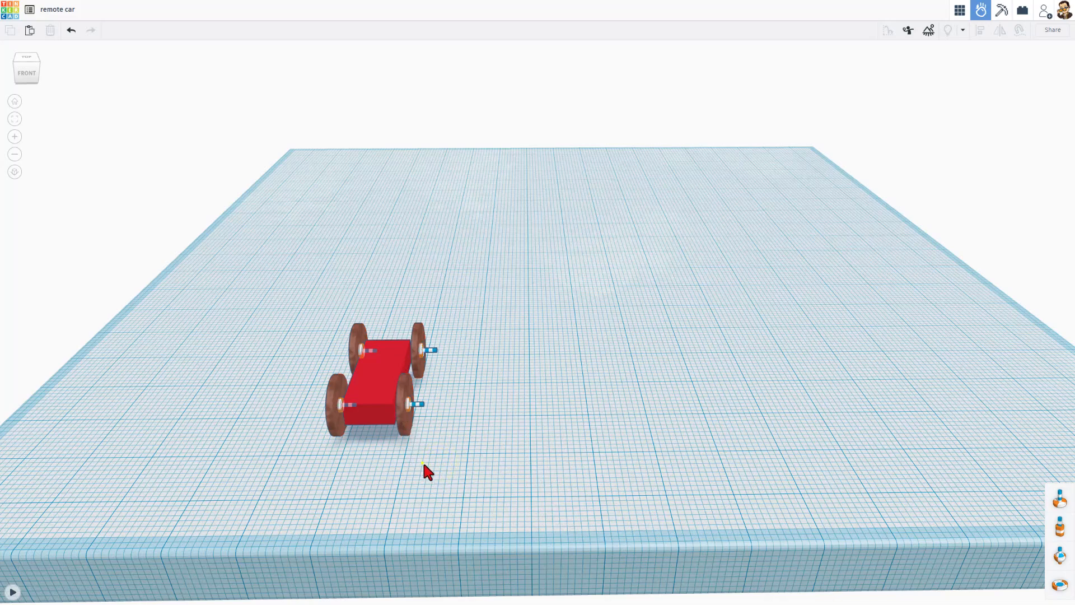
{"action": "mouse_move", "coordinate": [422, 464]}
{"action": "right_mouse_down"}
{"action": "mouse_move", "coordinate": [463, 478]}
{"action": "mouse_move", "coordinate": [393, 456]}
{"action": "mouse_move", "coordinate": [405, 443]}
{"action": "mouse_move", "coordinate": [407, 458]}
{"action": "right_mouse_up"}
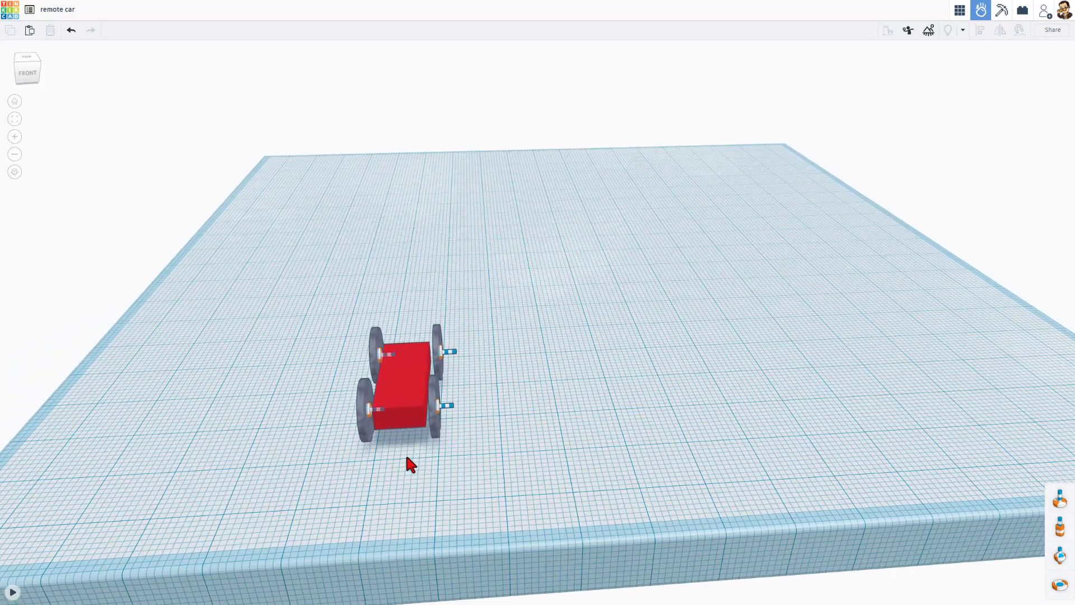
{"action": "left_click", "coordinate": [13, 592]}
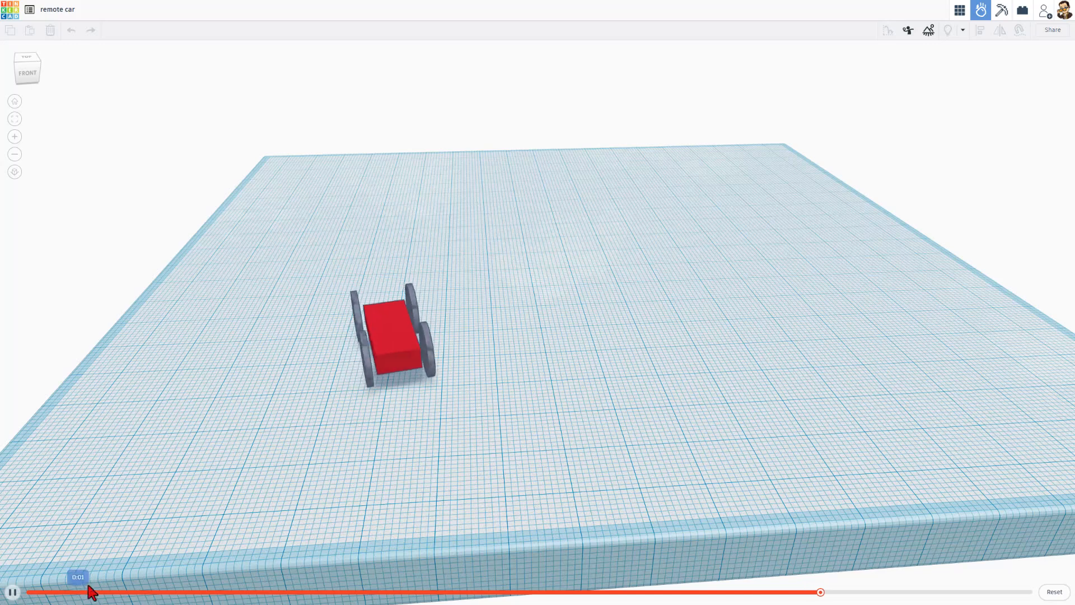
{"action": "left_click", "coordinate": [13, 592]}
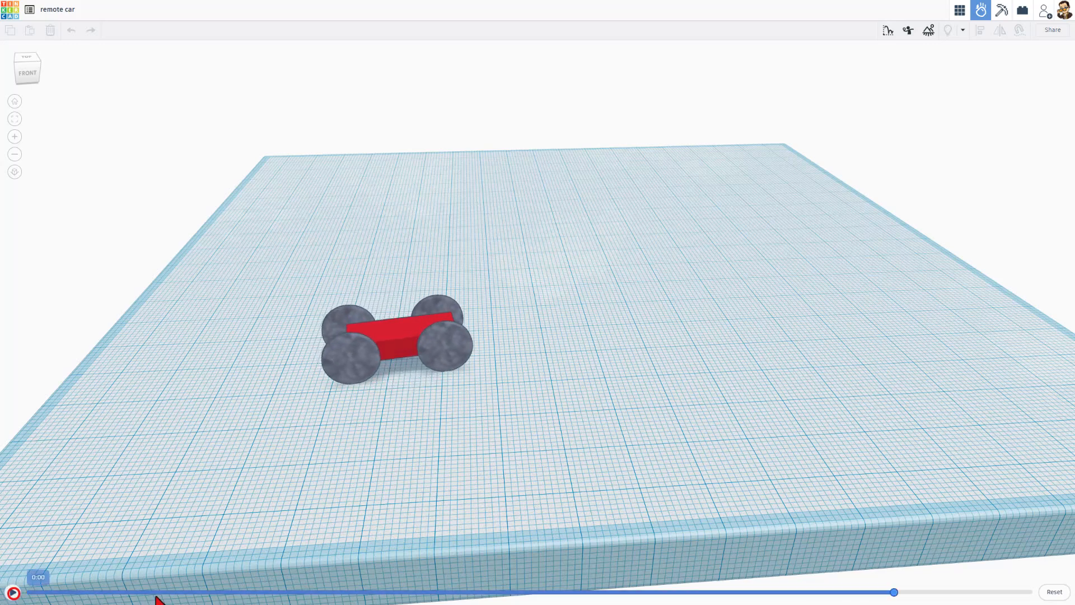
{"action": "left_click", "coordinate": [1046, 592]}
Hide the box and assign the x key to set both right-side axle connectors' speed to 0 RPM on press
{"action": "left_click", "coordinate": [429, 403]}
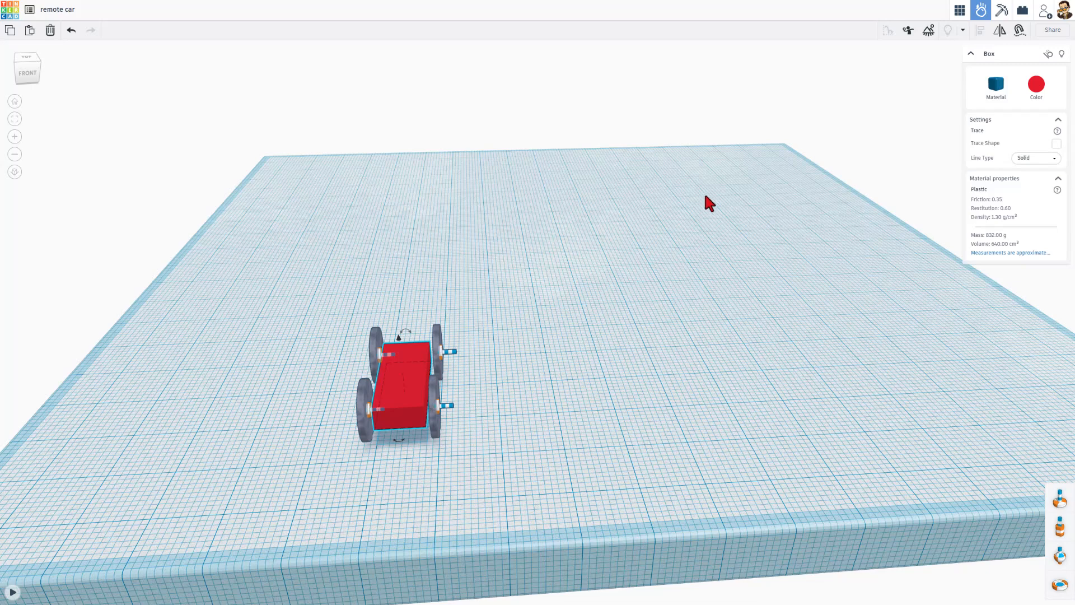
{"action": "left_click", "coordinate": [1061, 53]}
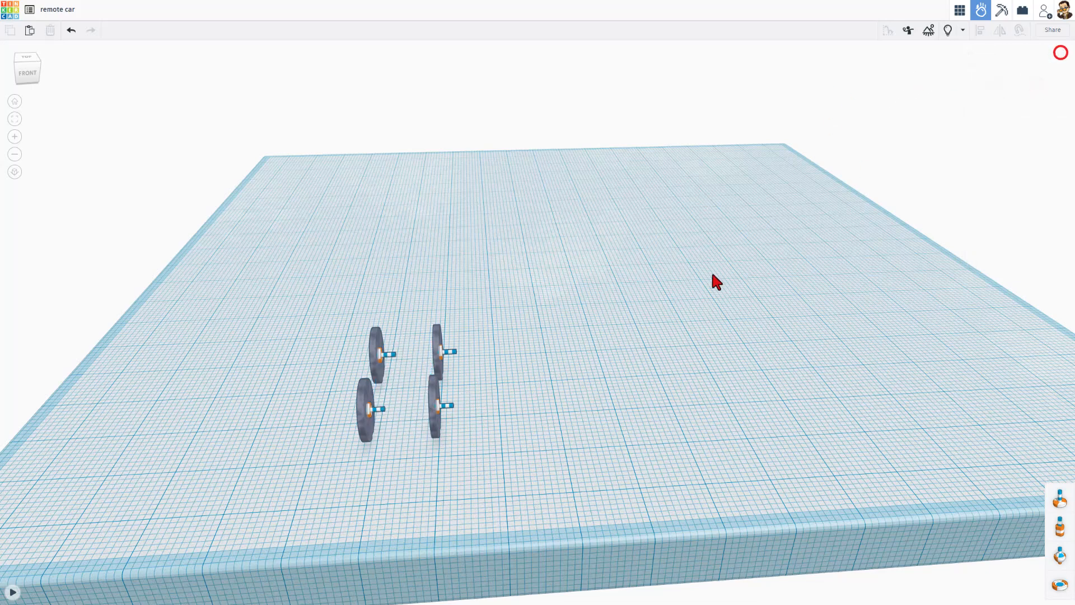
{"action": "left_click_drag", "start_coordinate": [470, 340], "coordinate": [449, 418]}
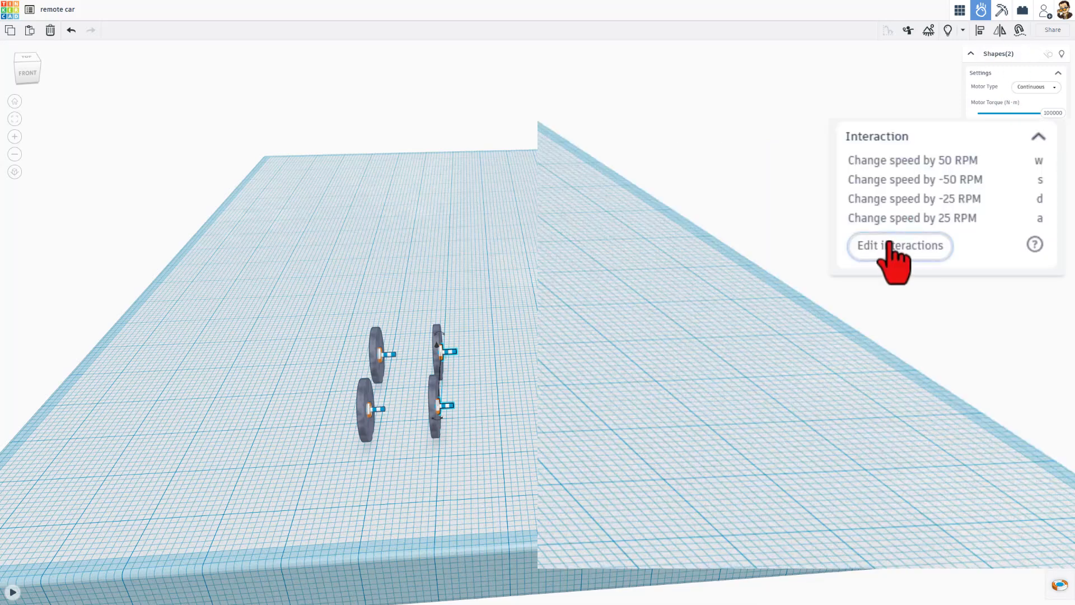
{"action": "left_click", "coordinate": [995, 229]}
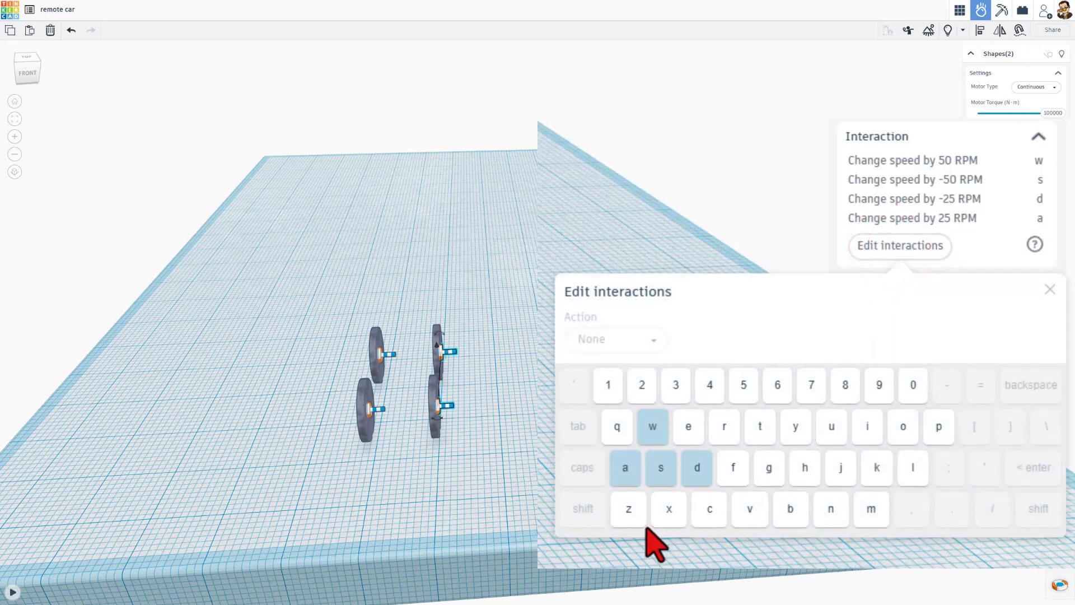
{"action": "left_click", "coordinate": [669, 508]}
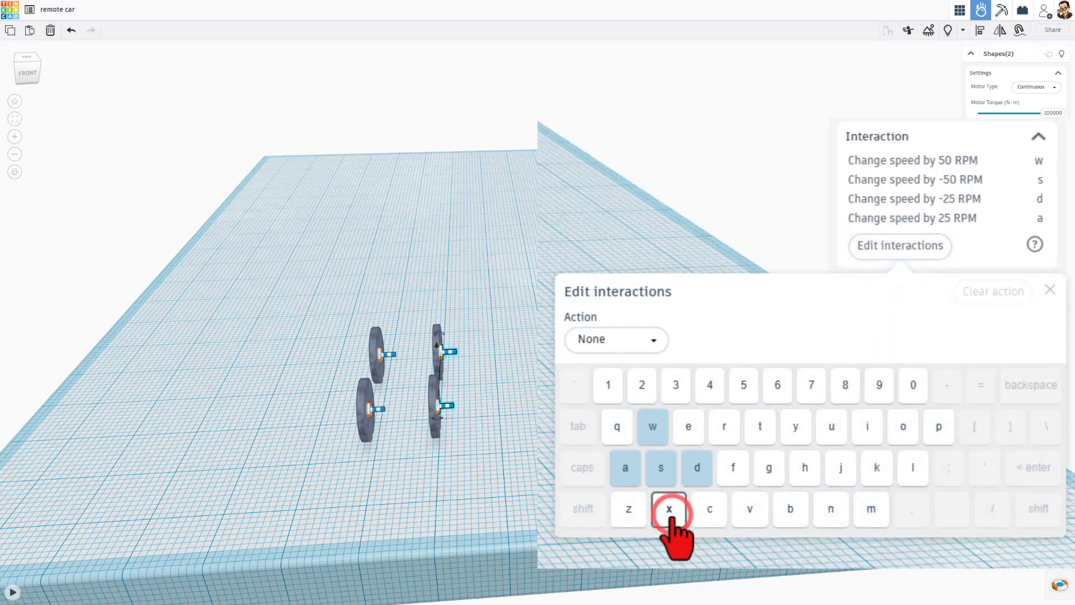
{"action": "left_click", "coordinate": [618, 339]}
{"action": "left_click", "coordinate": [608, 375]}
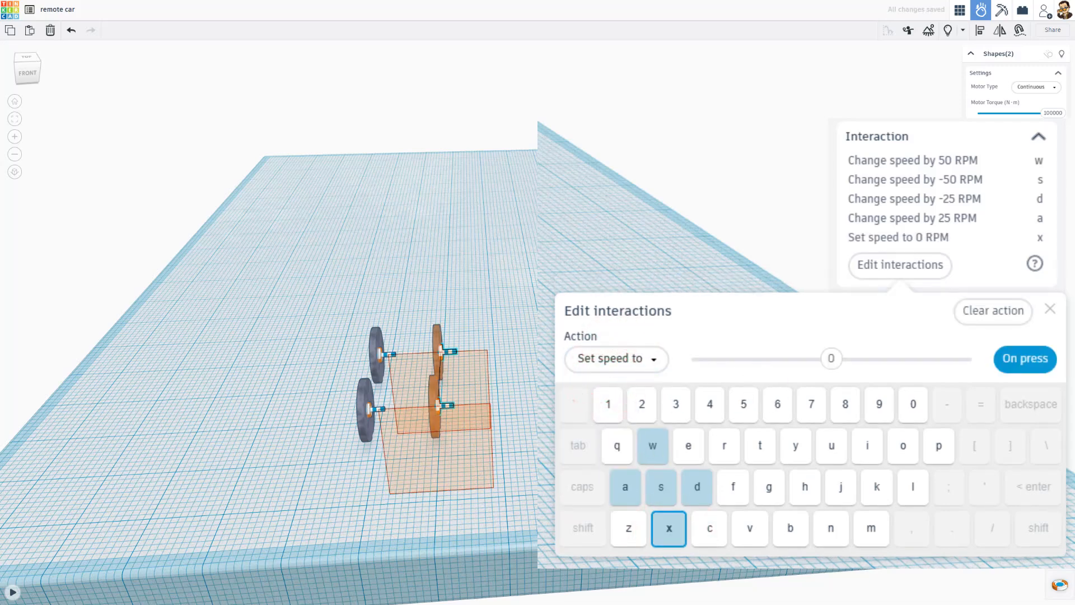
{"action": "left_click", "coordinate": [371, 473]}
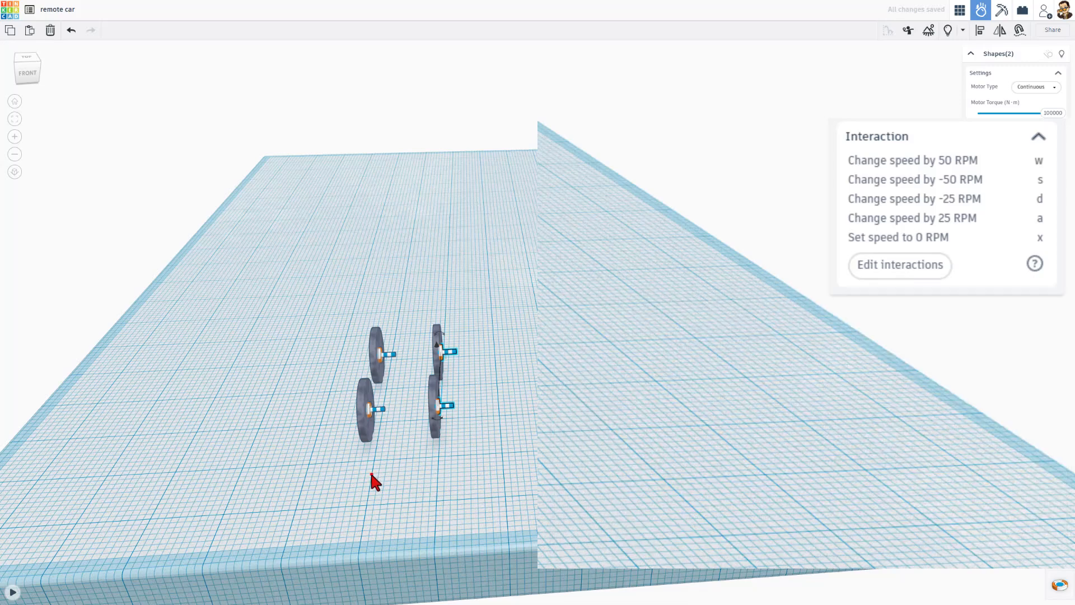
{"action": "left_click", "coordinate": [380, 463]}
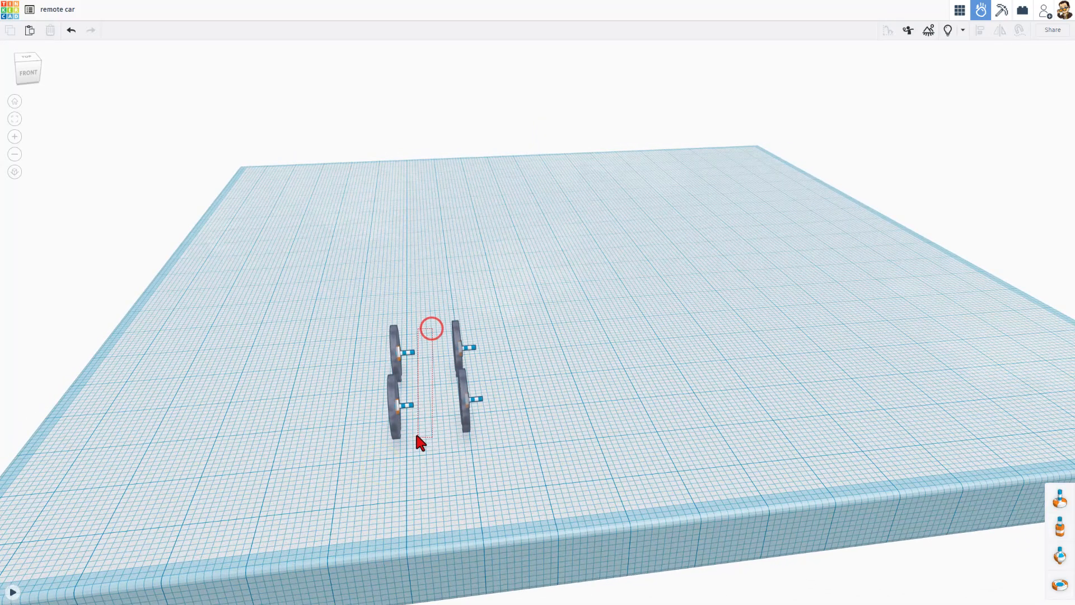
Assign the x key to set both left-side axle connectors' speed to 0 RPM on press
{"action": "left_click_drag", "start_coordinate": [416, 436], "coordinate": [409, 402]}
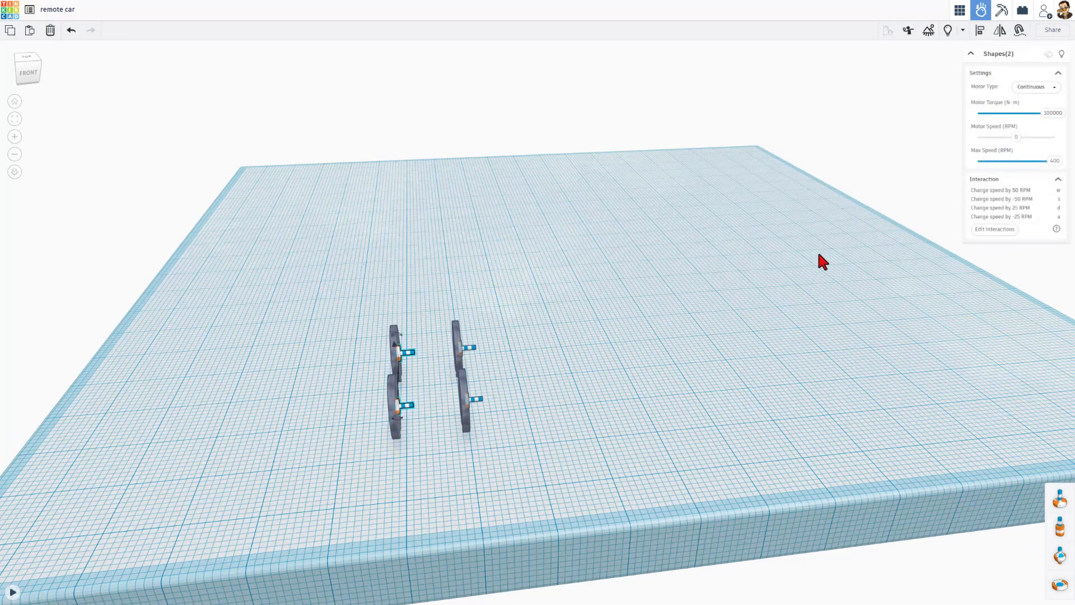
{"action": "left_click", "coordinate": [990, 229]}
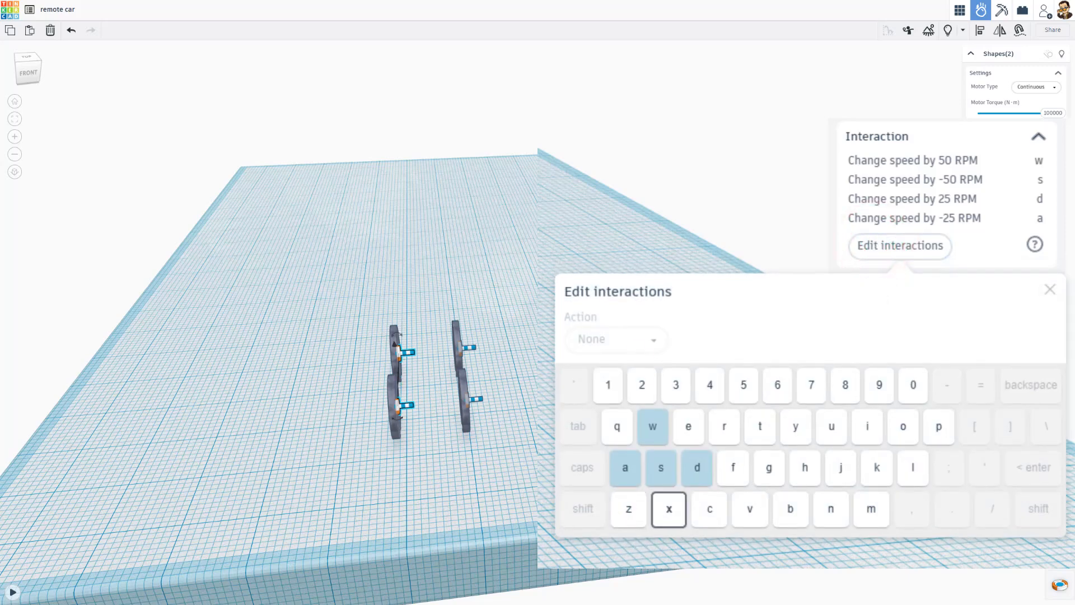
{"action": "left_click", "coordinate": [669, 508]}
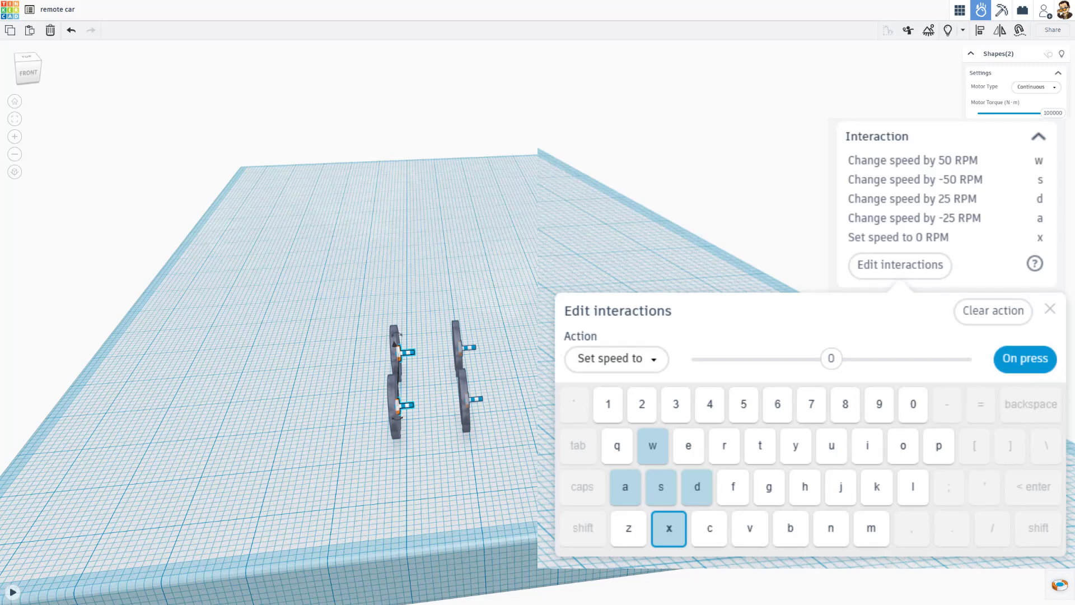
{"action": "left_click", "coordinate": [560, 357]}
Set the physical material of all four wheels to Rubber
{"action": "left_click_drag", "start_coordinate": [478, 402], "coordinate": [506, 445]}
{"action": "left_click", "coordinate": [996, 87]}
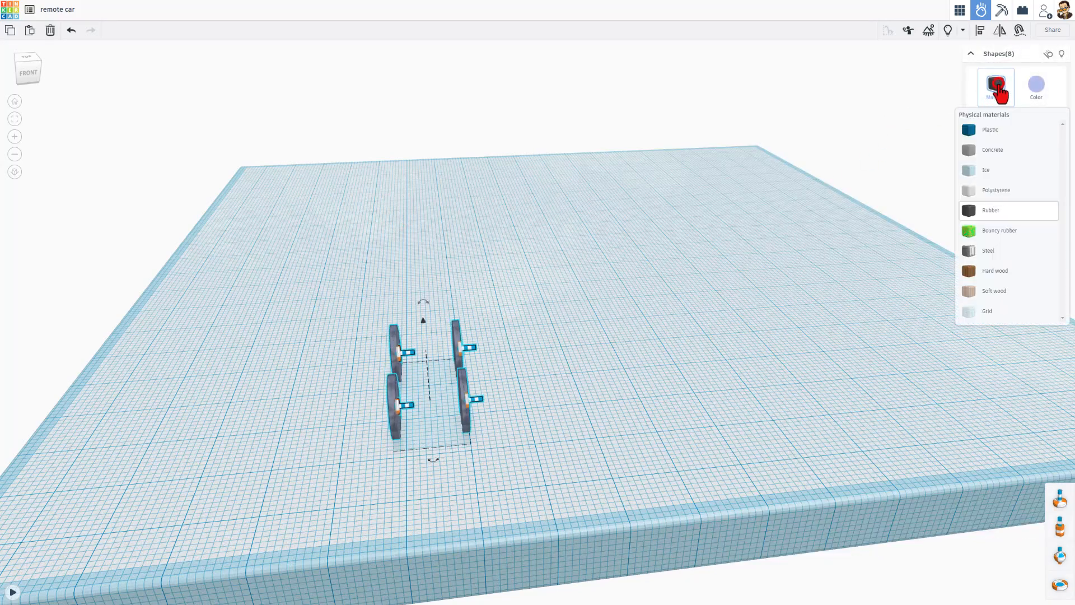
{"action": "left_click", "coordinate": [990, 207]}
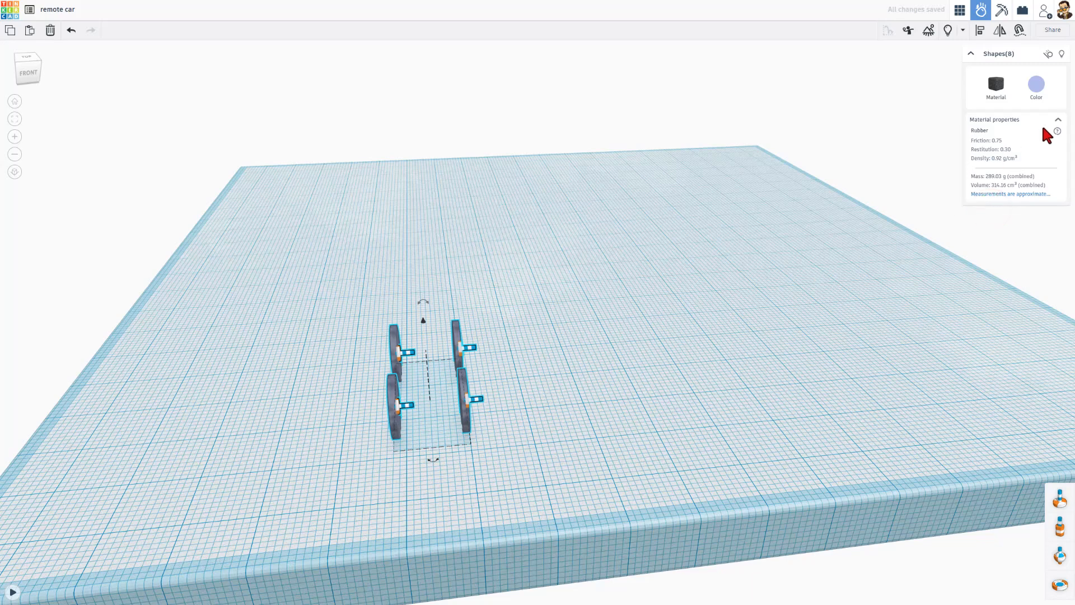
Colour all four wheels with the black preset and bring the hidden box back into view
{"action": "left_click", "coordinate": [1028, 95]}
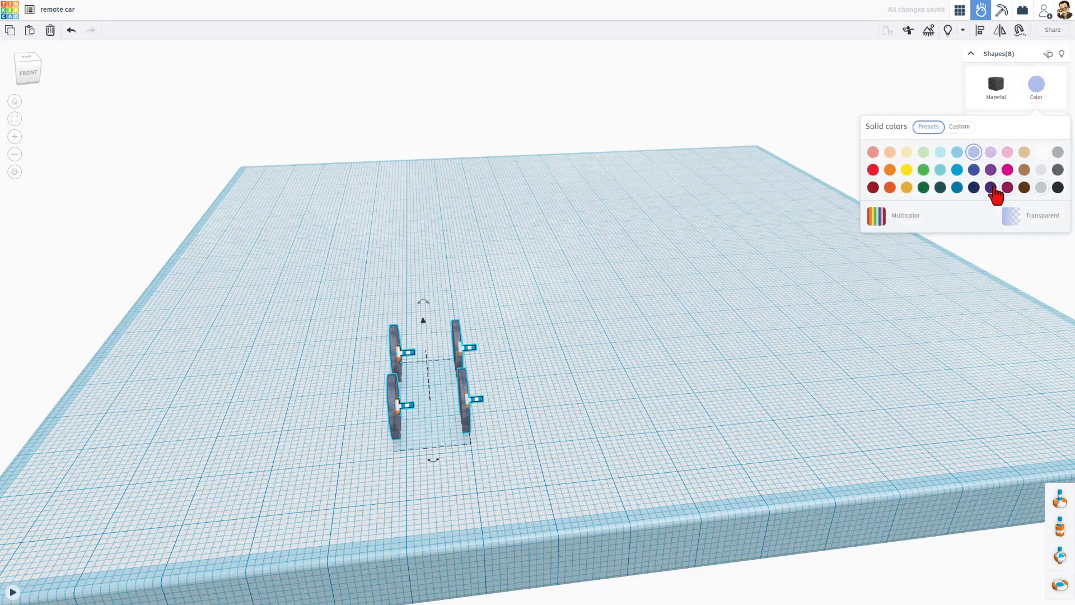
{"action": "left_click", "coordinate": [1056, 189]}
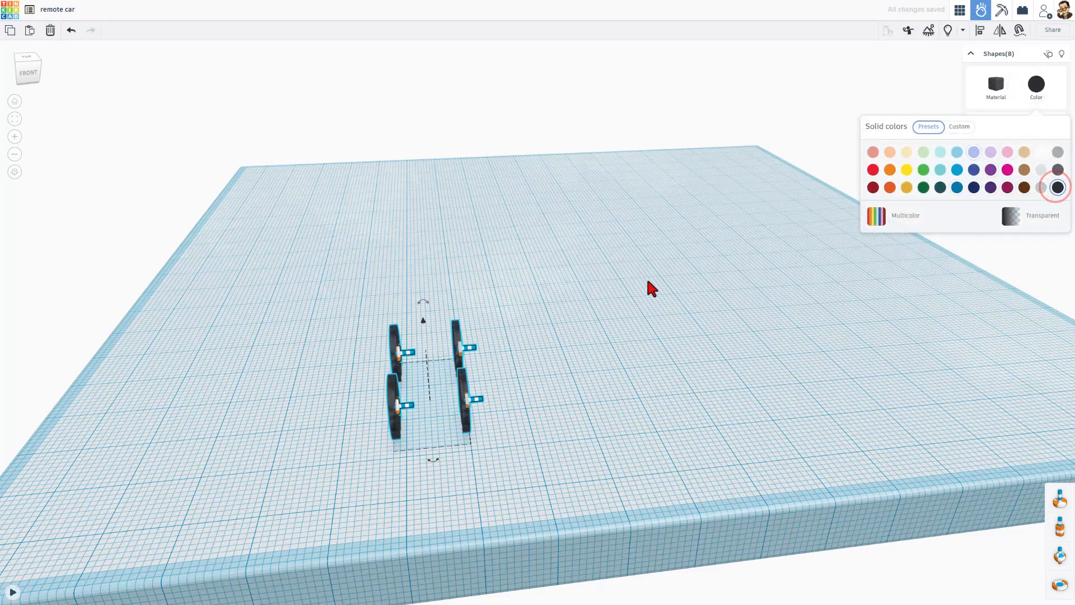
{"action": "left_click", "coordinate": [948, 29]}
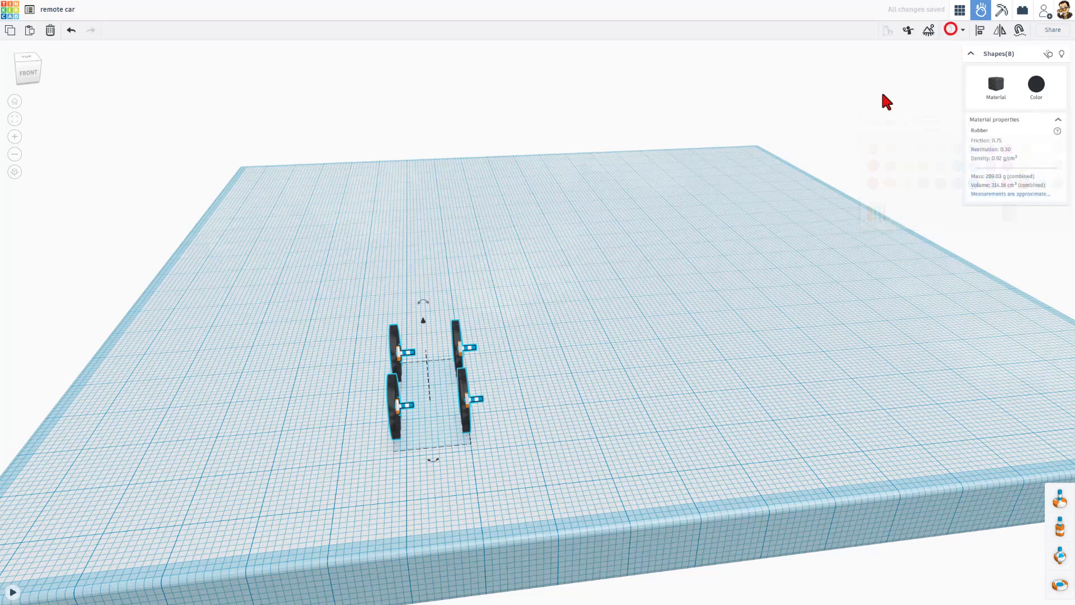
{"action": "left_click", "coordinate": [616, 264]}
Set the car body box's physical material to Polystyrene and its solid colour to the bright blue preset
{"action": "left_click", "coordinate": [429, 385]}
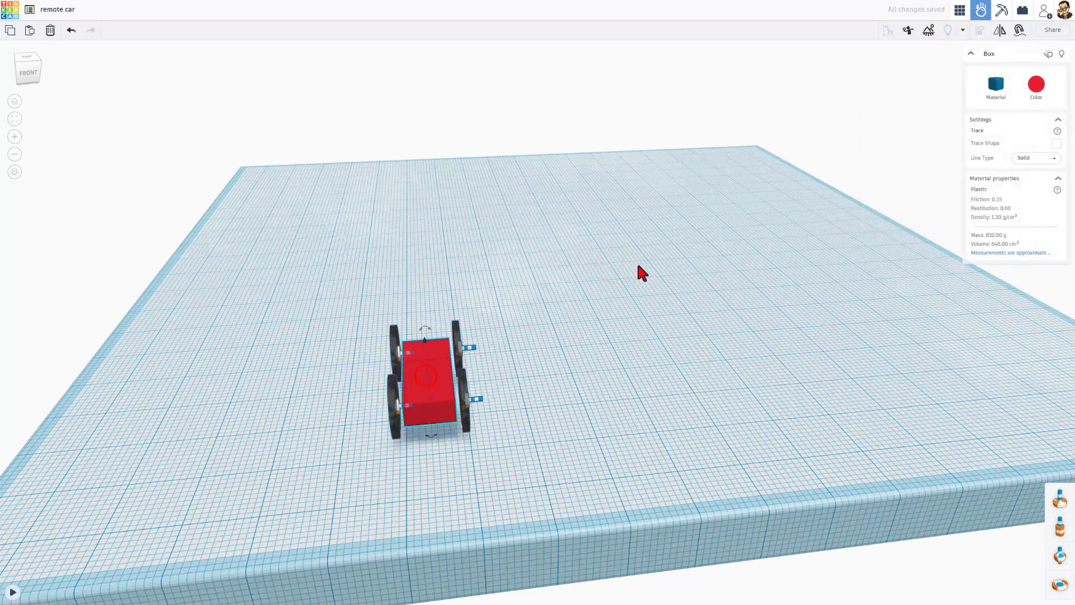
{"action": "left_click", "coordinate": [995, 89]}
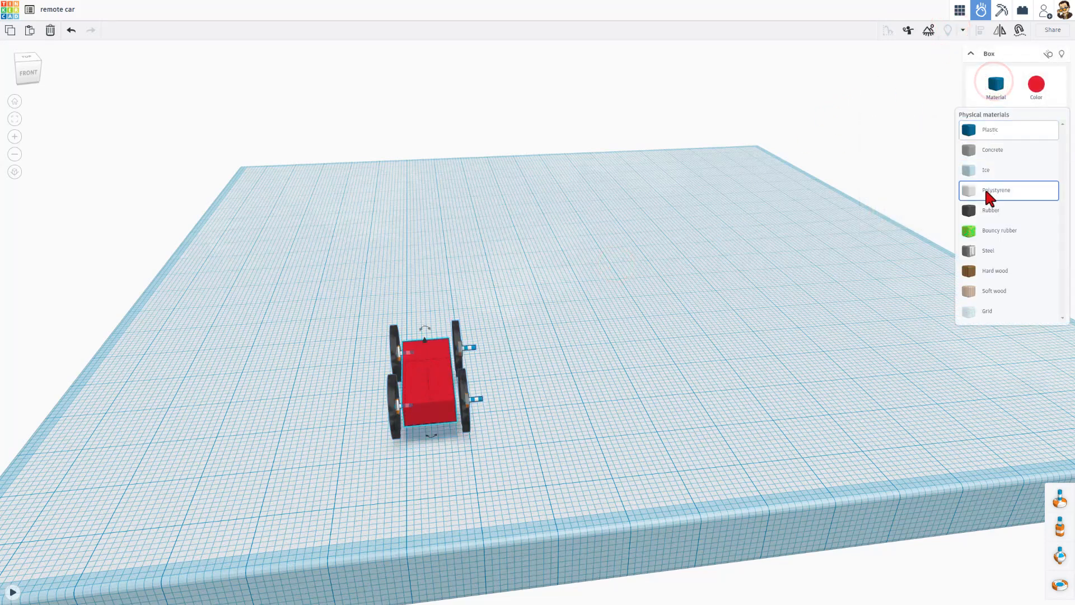
{"action": "left_click", "coordinate": [988, 190]}
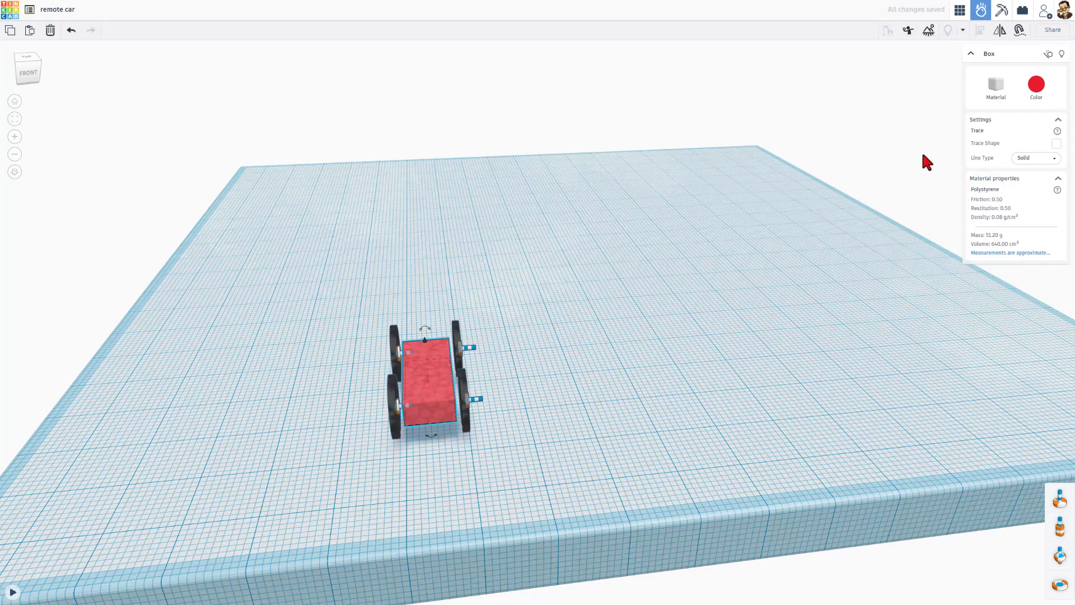
{"action": "left_click", "coordinate": [1033, 90]}
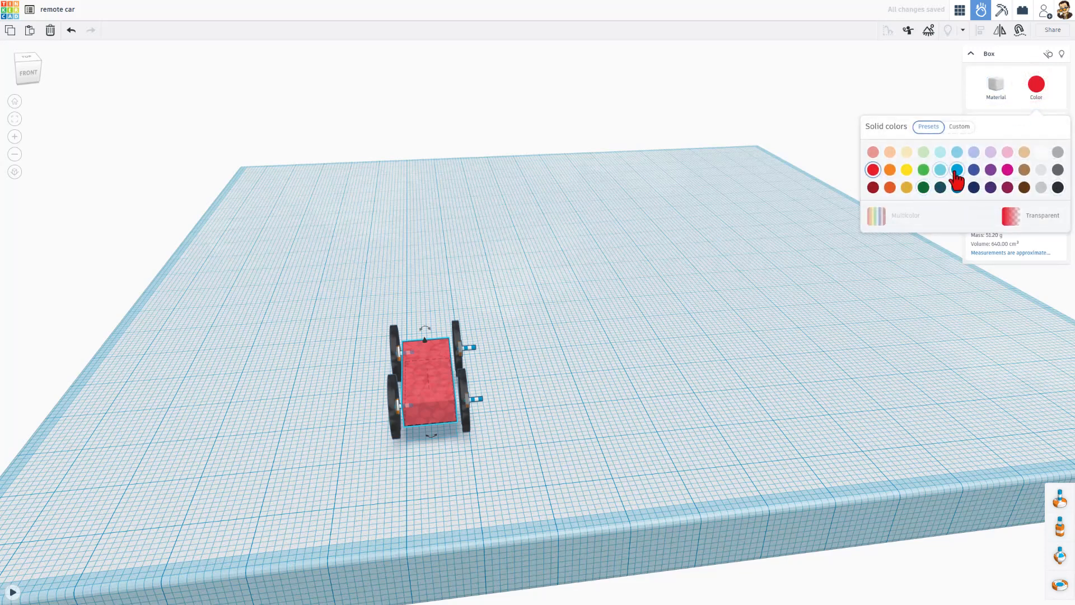
{"action": "left_click", "coordinate": [955, 170]}
{"action": "left_click", "coordinate": [597, 345]}
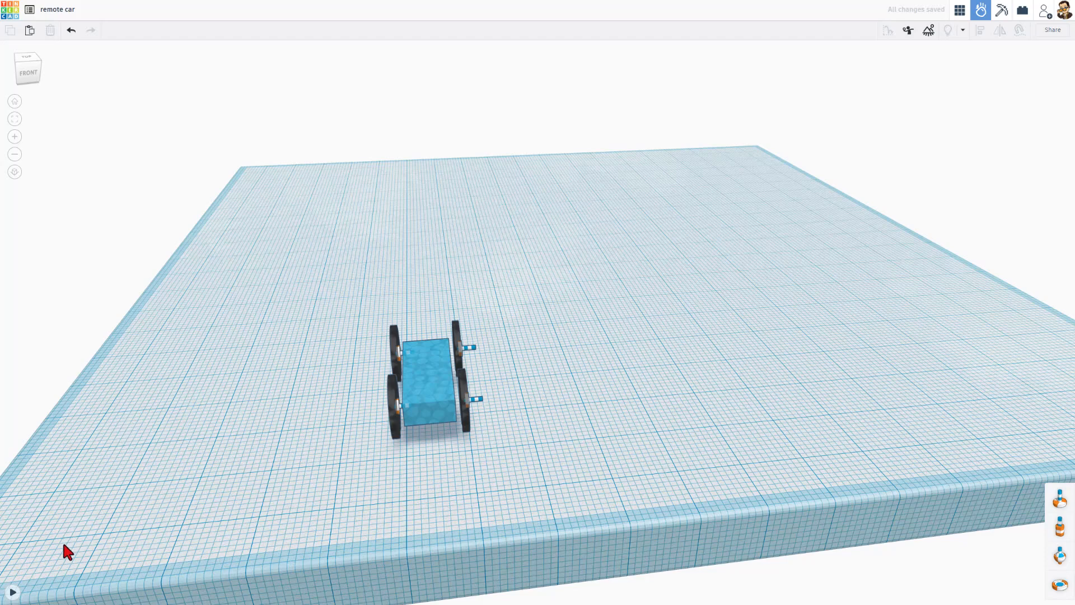
Run the simulation to test the car with its rubber wheels and polystyrene body
{"action": "left_click", "coordinate": [12, 592]}
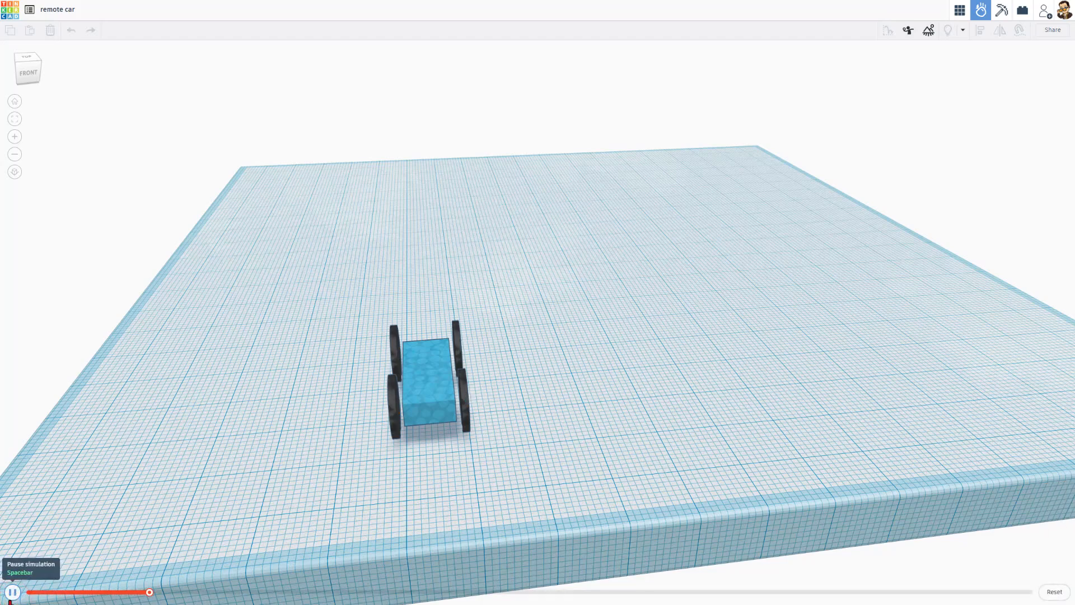